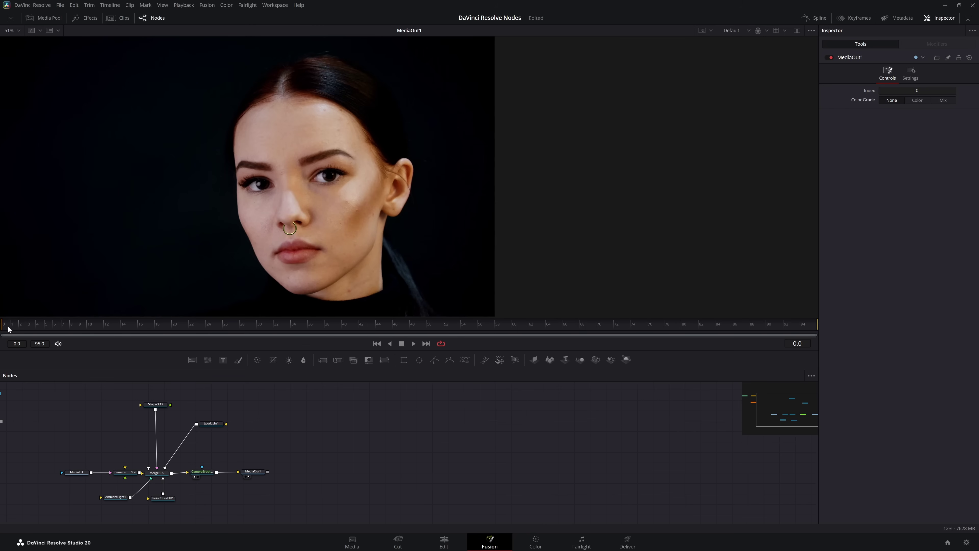
Delete every node from the old composition except MediaIn1 and MediaOut1, and show MediaIn1 in the viewer
drag(34, 328, 7, 335)
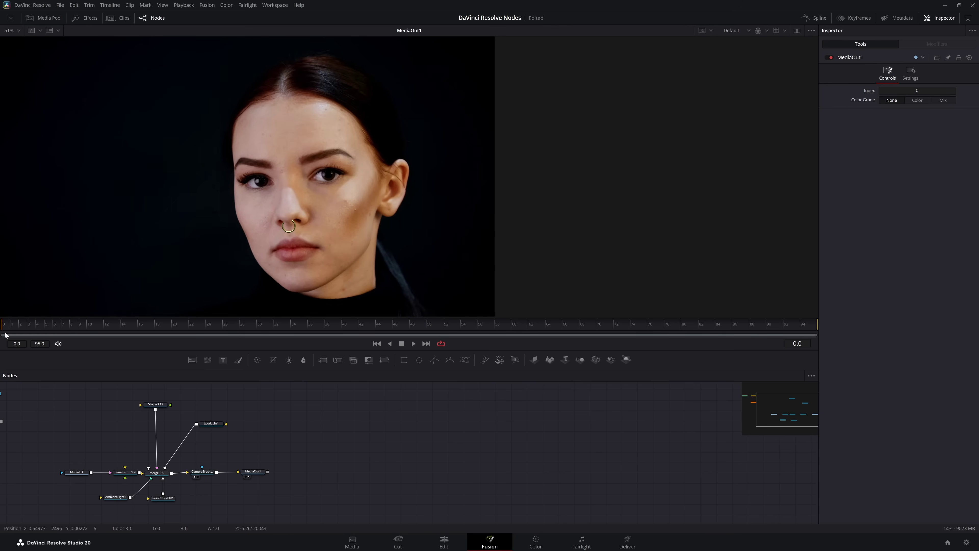
drag(102, 433, 164, 432)
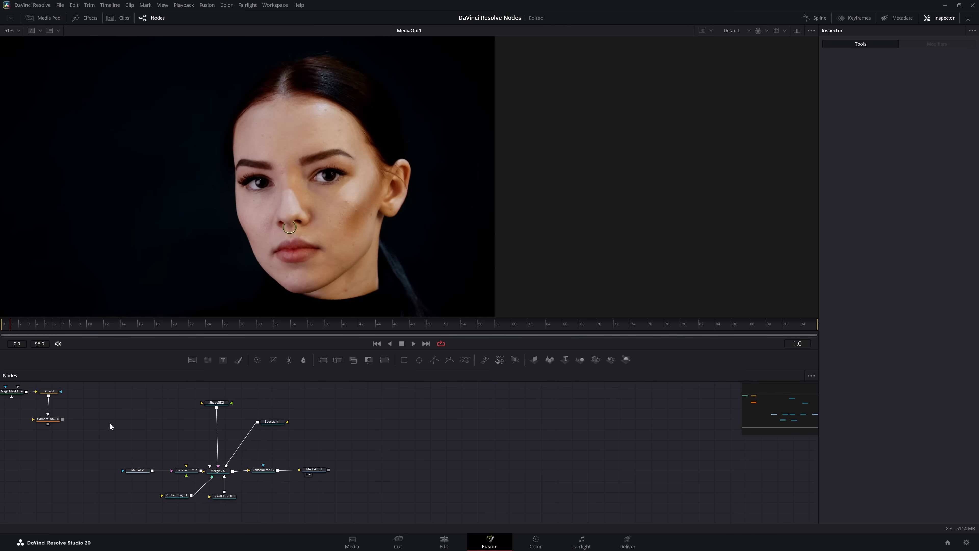
click(110, 465)
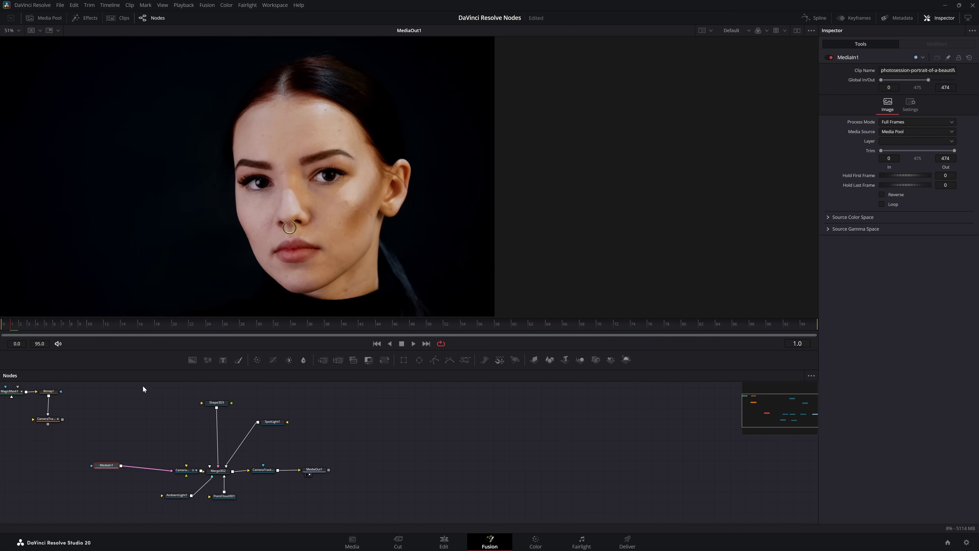
drag(148, 381, 290, 517)
key(Delete)
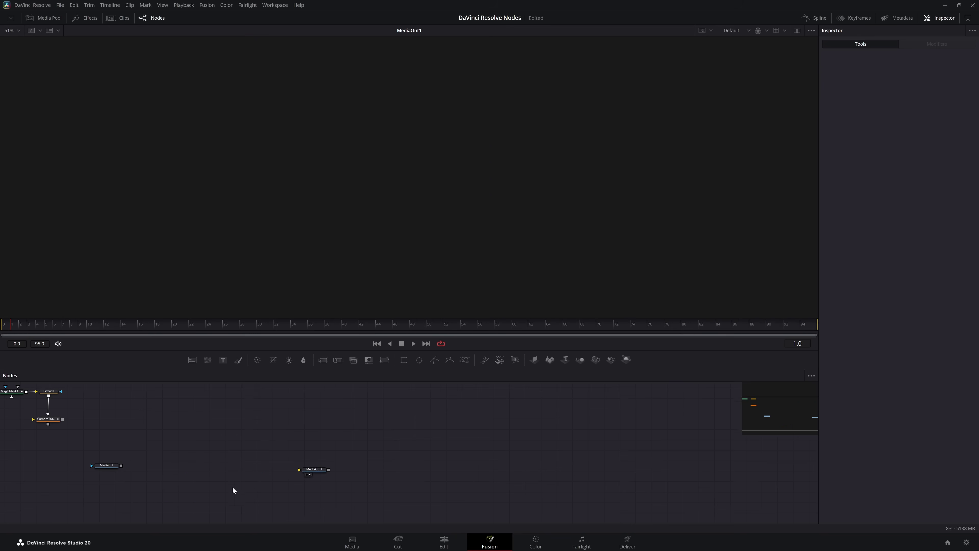
scroll(225, 479, left, 3)
drag(64, 402, 226, 277)
key(Delete)
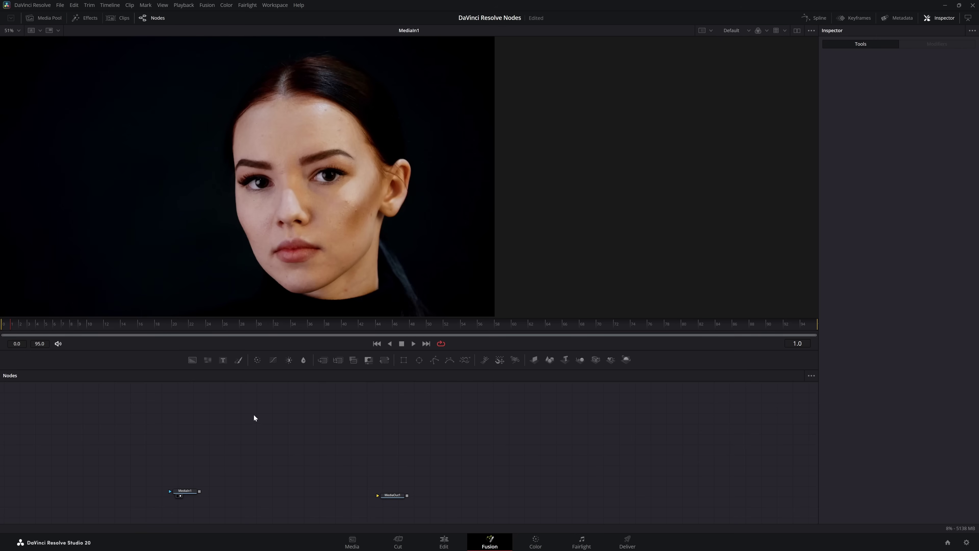
Reposition MediaIn1, add a Magic Mask node after it, and show the mask node in the viewer
drag(285, 424, 278, 420)
drag(188, 487, 225, 479)
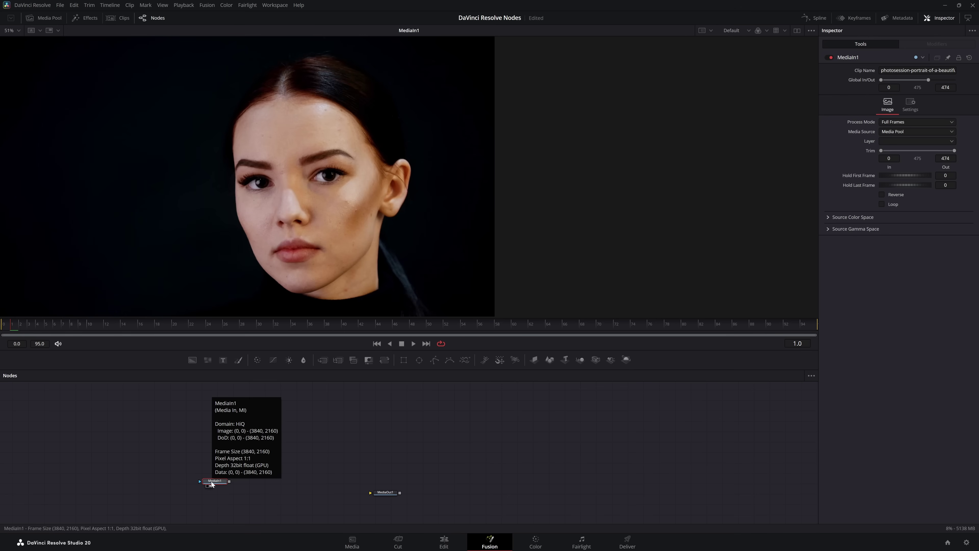
key(shift+space)
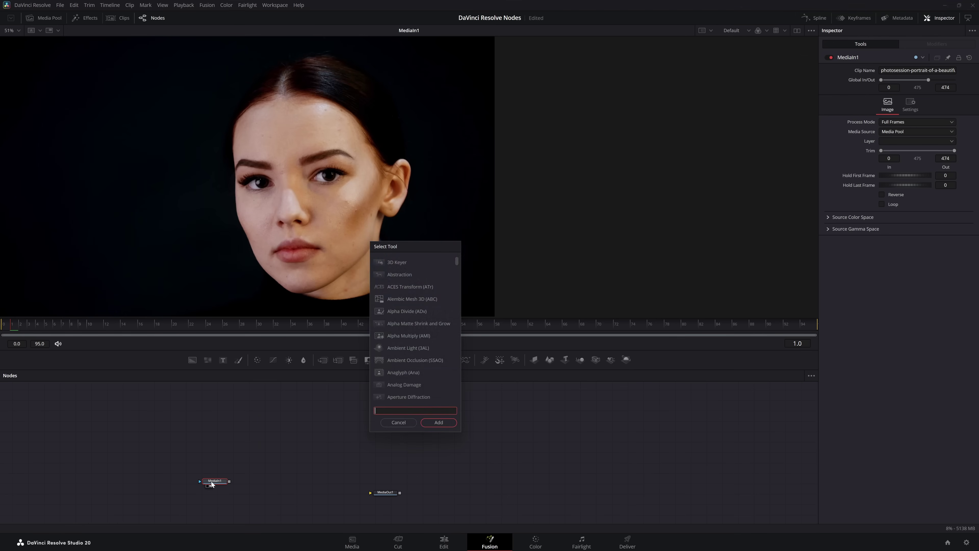
text(magic)
key(Return)
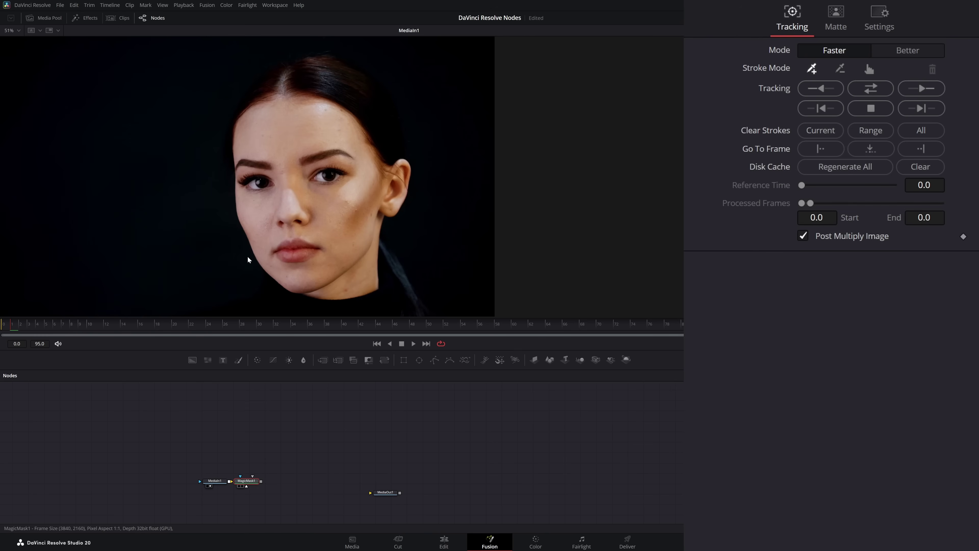
key(1)
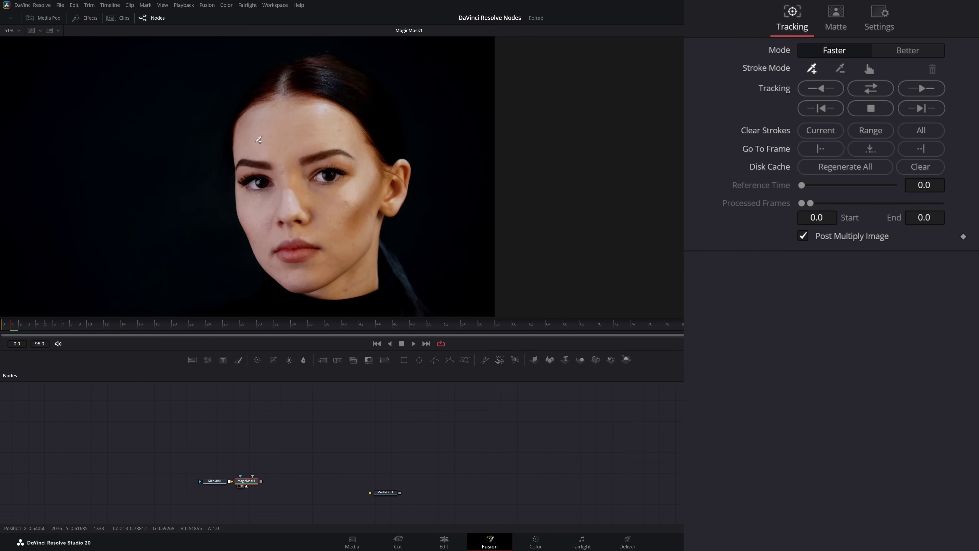
Paint a Magic Mask include stroke around the woman's face and exclude strokes over her hair, neck and the surrounding background
mouse_move(322, 261)
mouse_down()
mouse_move(293, 261)
mouse_move(261, 205)
mouse_move(261, 141)
mouse_up()
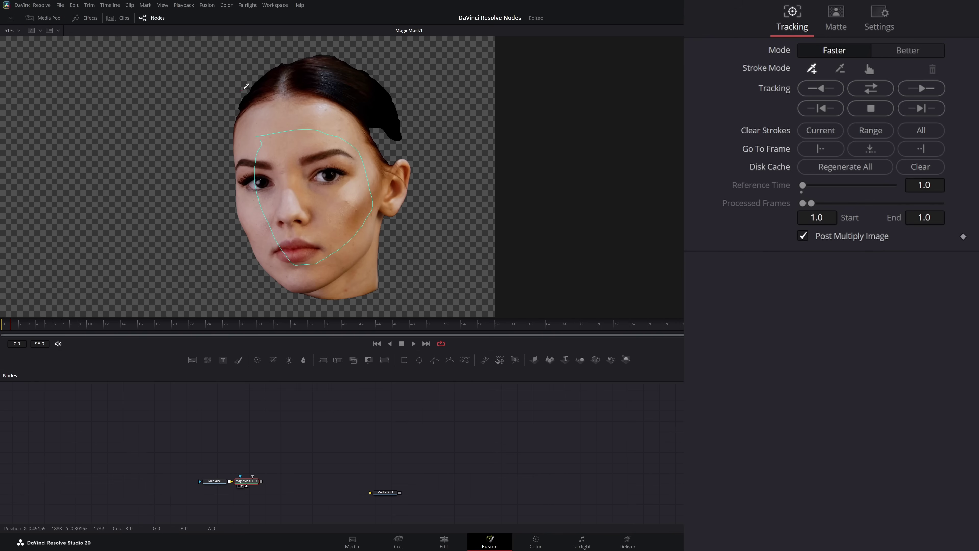
drag(251, 84, 295, 72)
drag(352, 82, 404, 134)
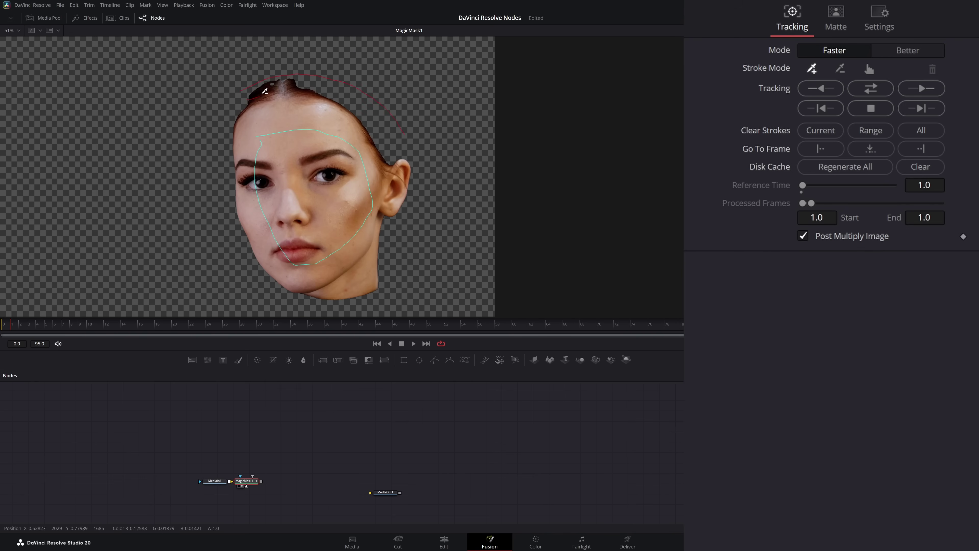
drag(293, 81, 305, 82)
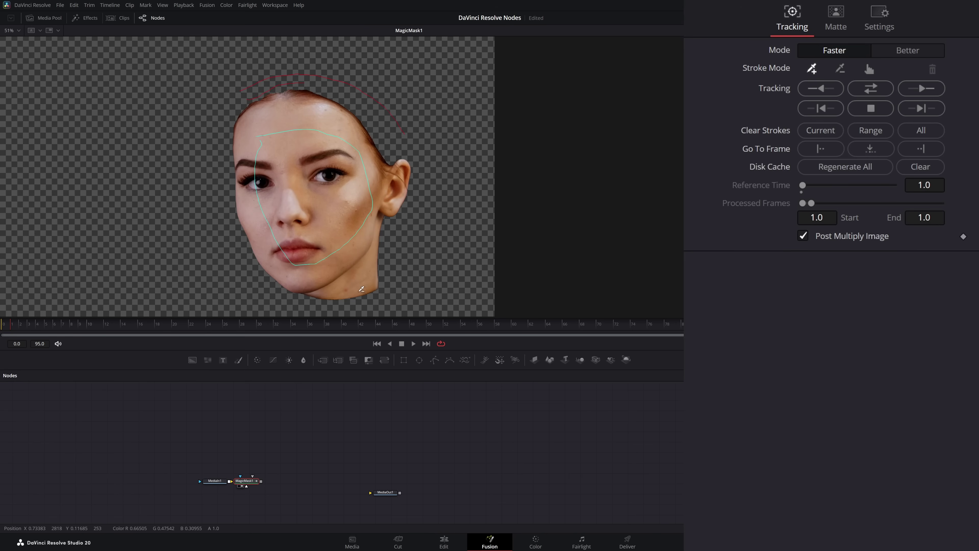
drag(341, 299, 384, 272)
drag(327, 297, 377, 256)
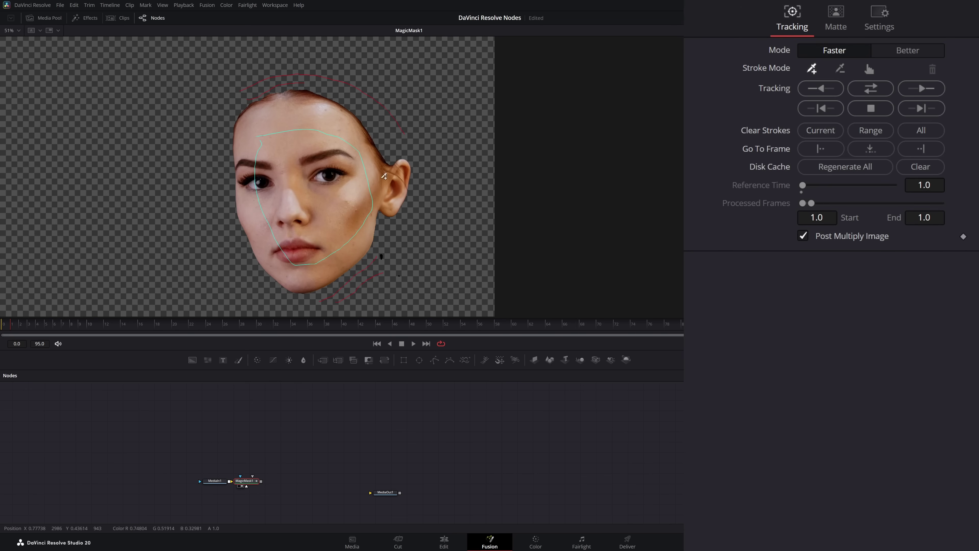
click(11, 327)
drag(223, 296, 257, 306)
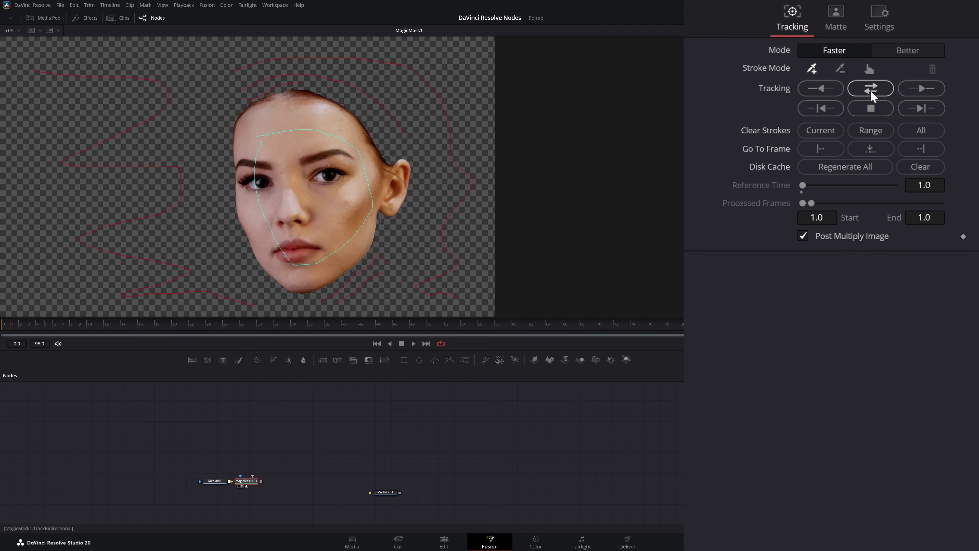
Track the face mask in both directions using Better mode, and play back the result before returning to the first frame
click(907, 50)
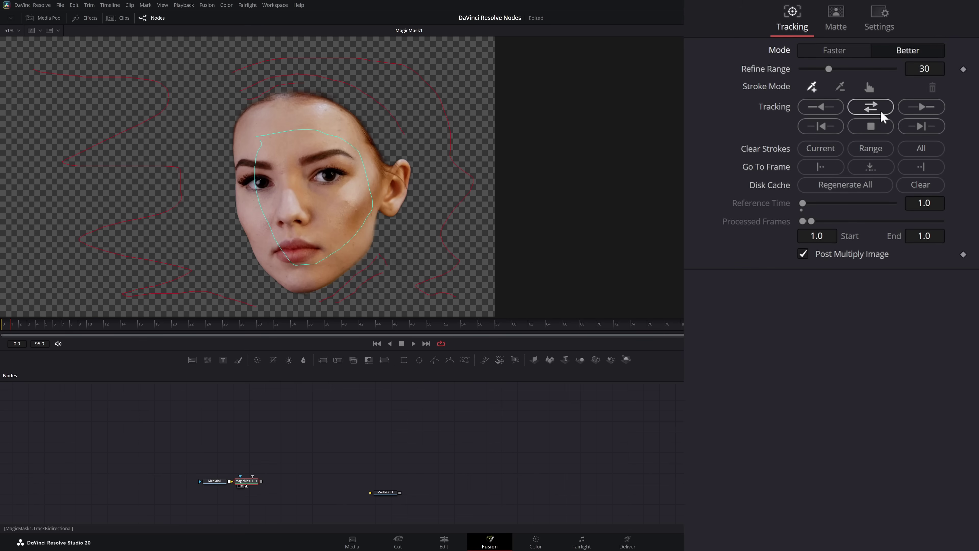
click(870, 108)
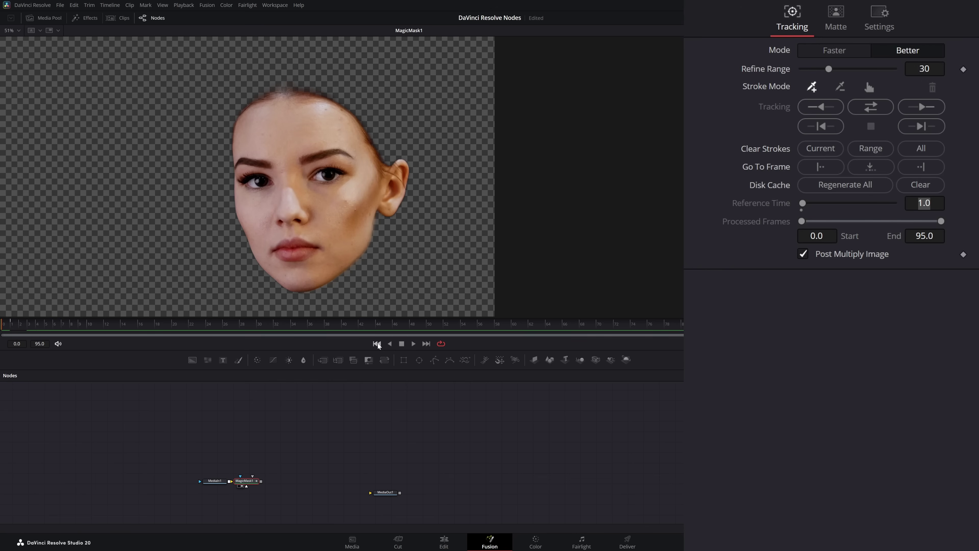
click(413, 344)
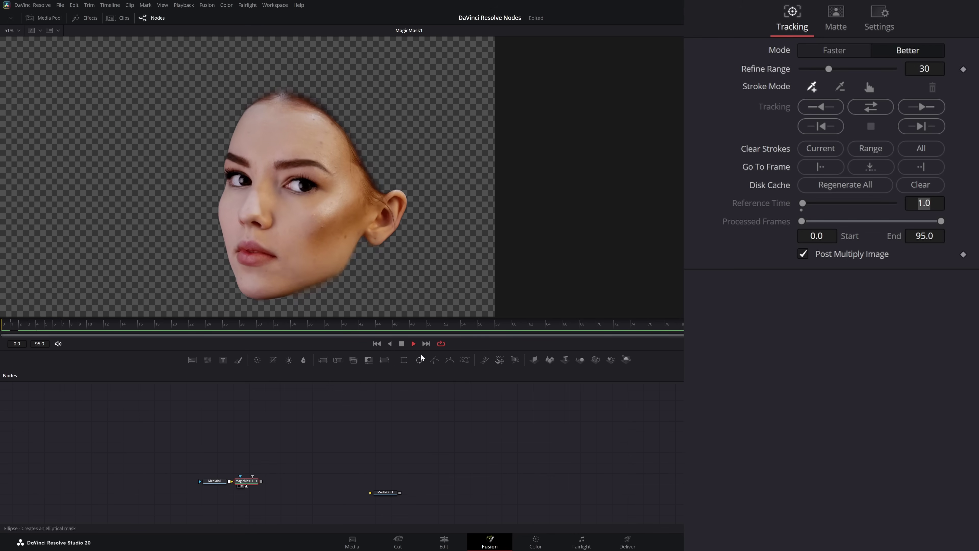
click(401, 344)
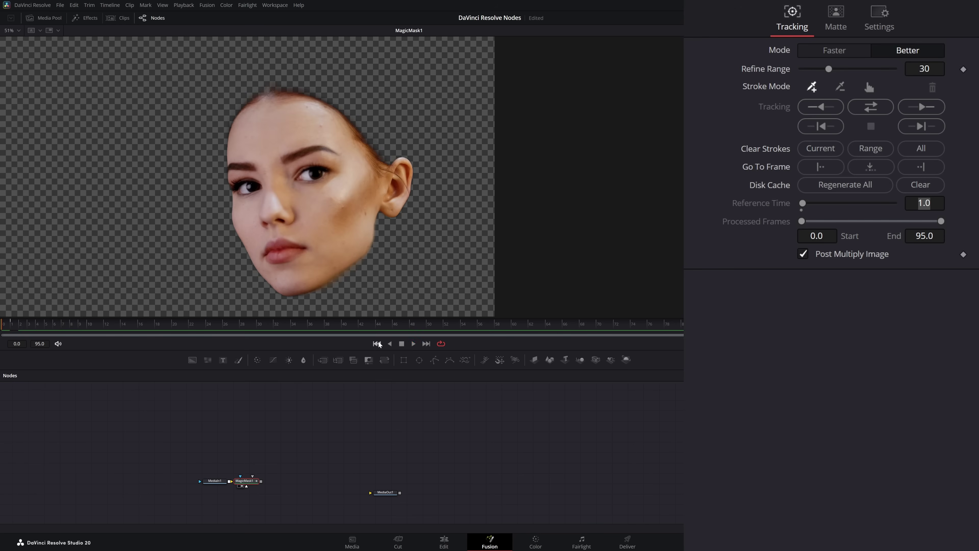
click(377, 344)
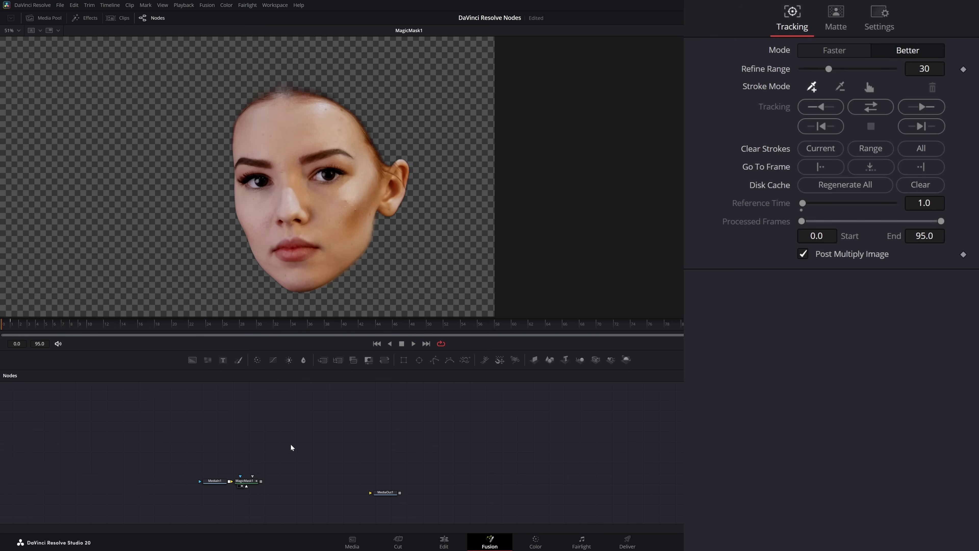
Add a Bitmap mask node fed by MagicMask1 and show its matte in the viewer
key(shift+space)
text(bit)
key(Return)
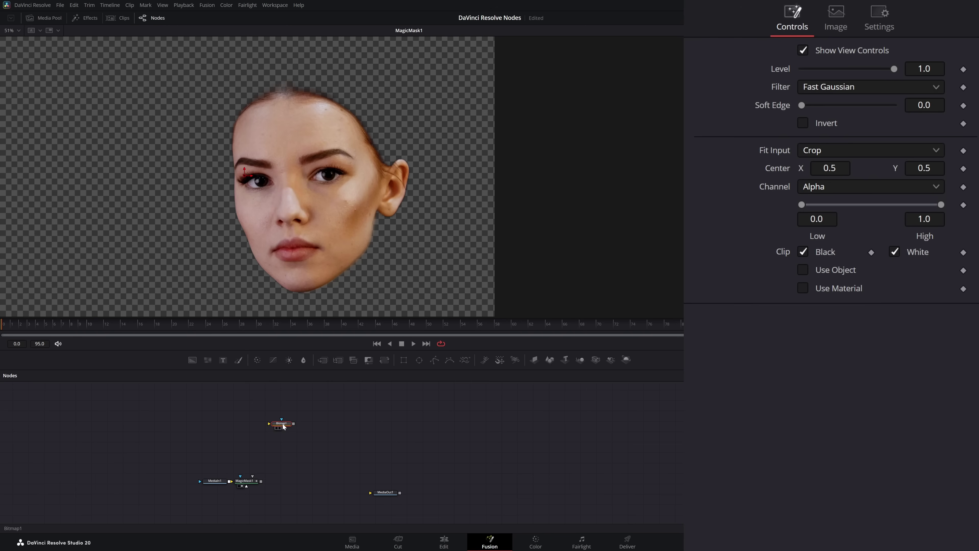
click(291, 481)
scroll(252, 479, up, 3)
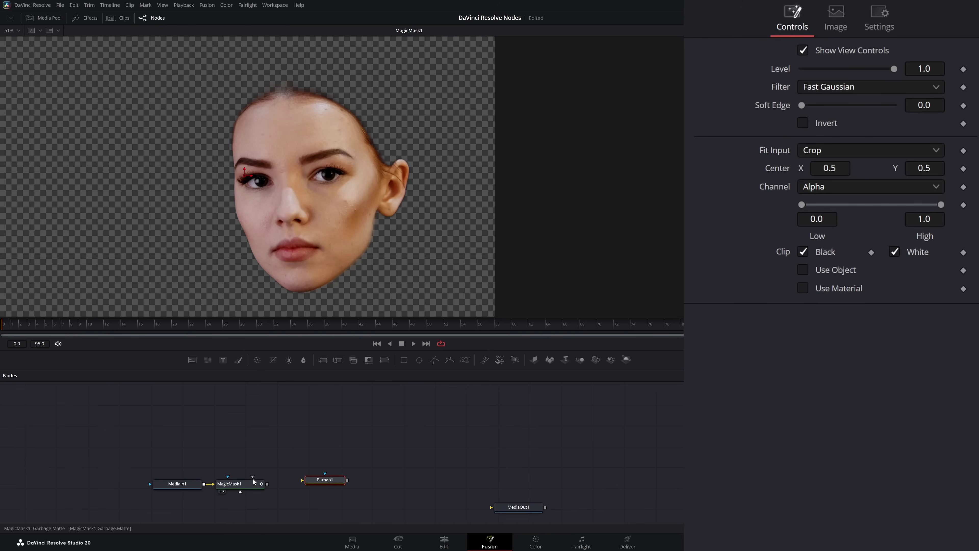
drag(280, 447, 235, 423)
drag(224, 461, 273, 280)
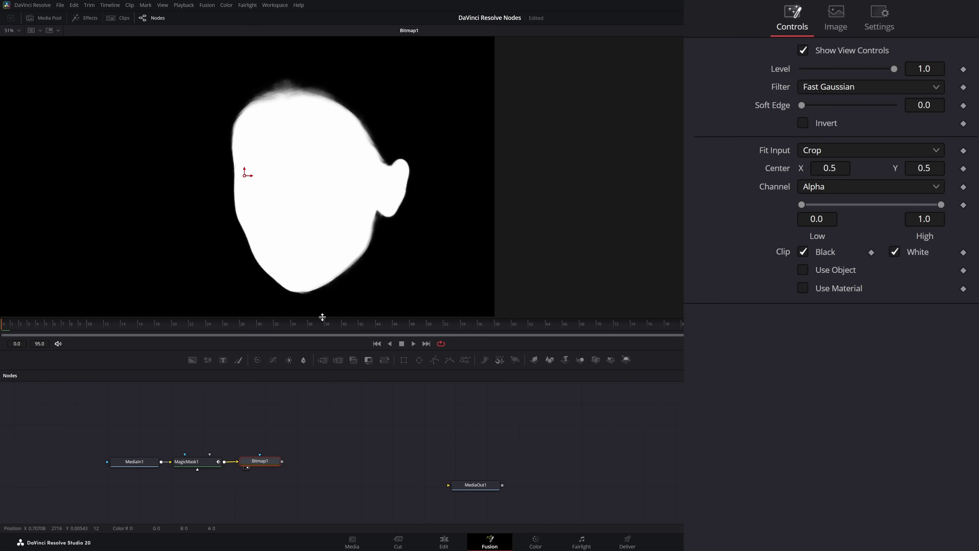
Tighten the Bitmap matte by setting its Low threshold to 0.306 and High to 0.65, and play back the matte
drag(939, 205, 894, 210)
drag(803, 205, 847, 211)
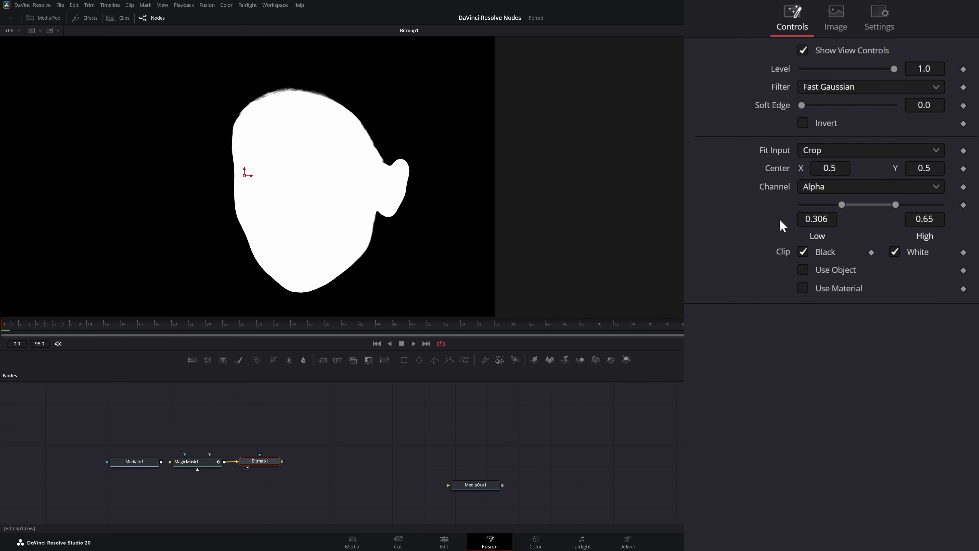
click(415, 344)
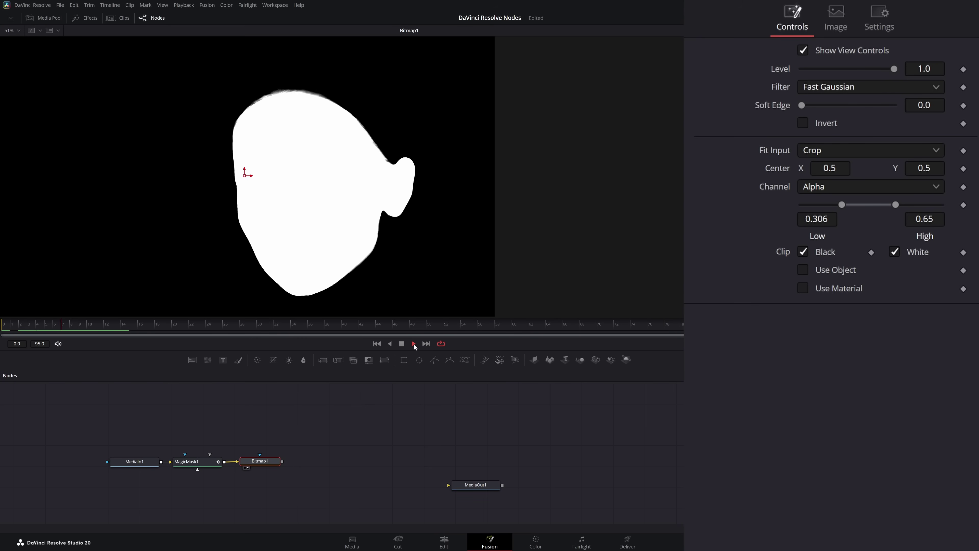
click(402, 344)
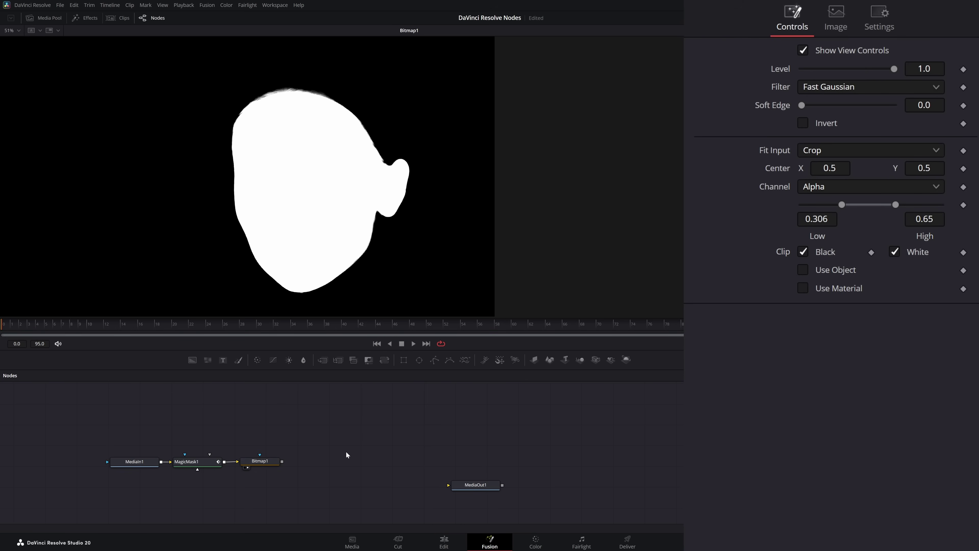
Add a Camera Tracker node with MediaIn1 as its input and Bitmap1 as its track mask, and show it in the viewer
key(shift+space)
text(cam)
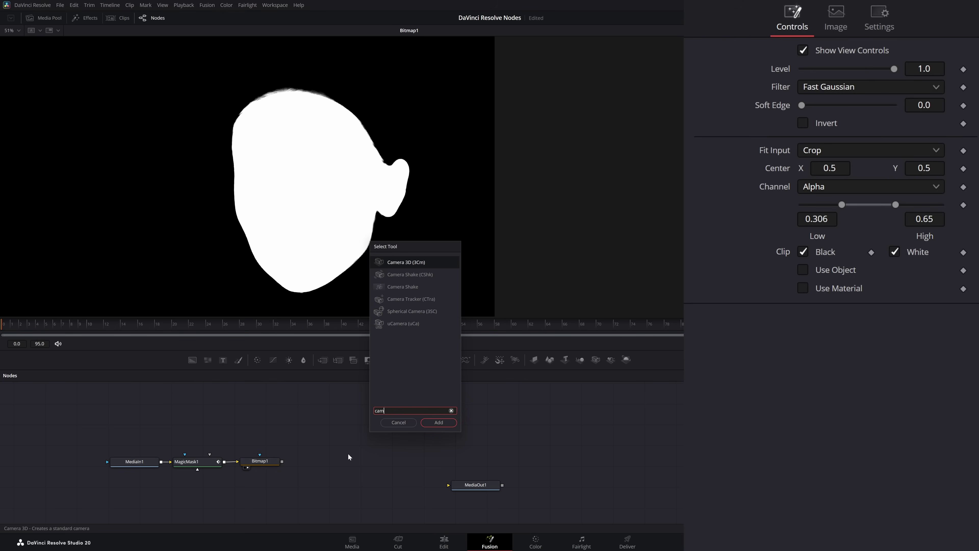
text(er)
click(407, 298)
click(439, 422)
drag(372, 436, 325, 484)
drag(174, 446, 285, 486)
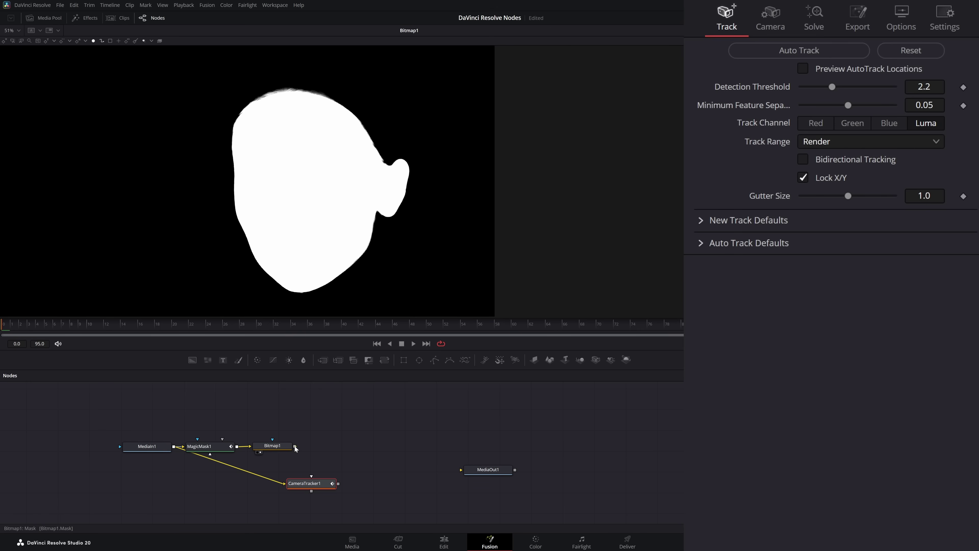
drag(294, 446, 281, 253)
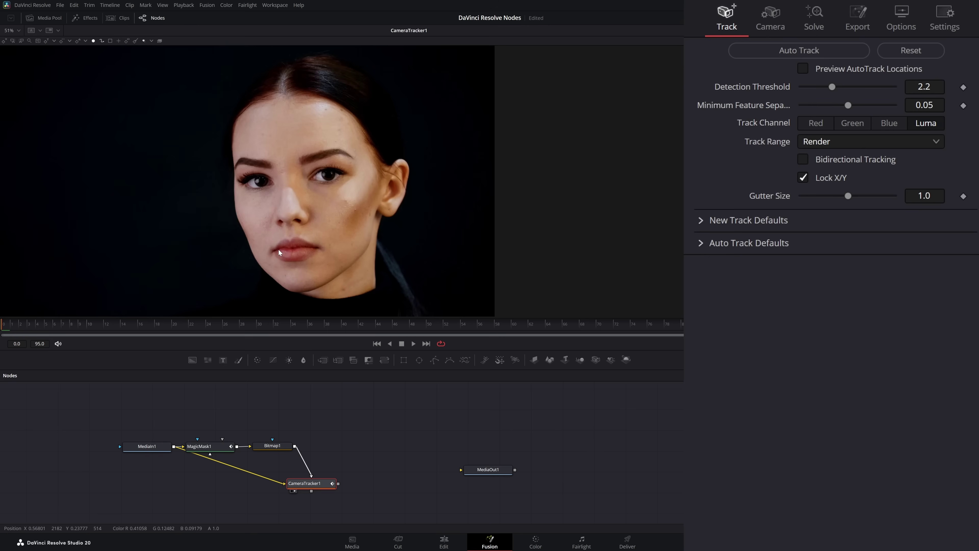
Save the project and move the CameraTracker1 node directly below Bitmap1
click(60, 5)
click(83, 81)
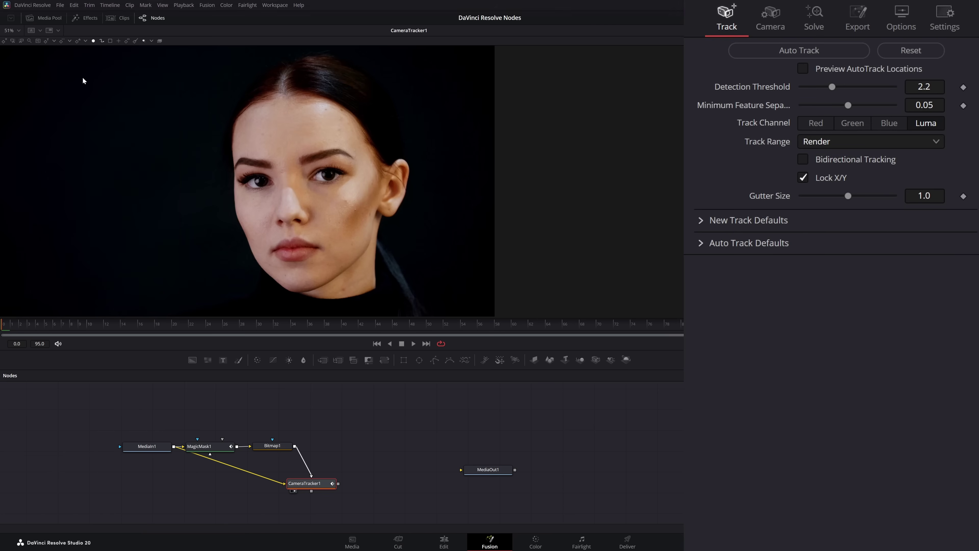
drag(316, 486, 277, 490)
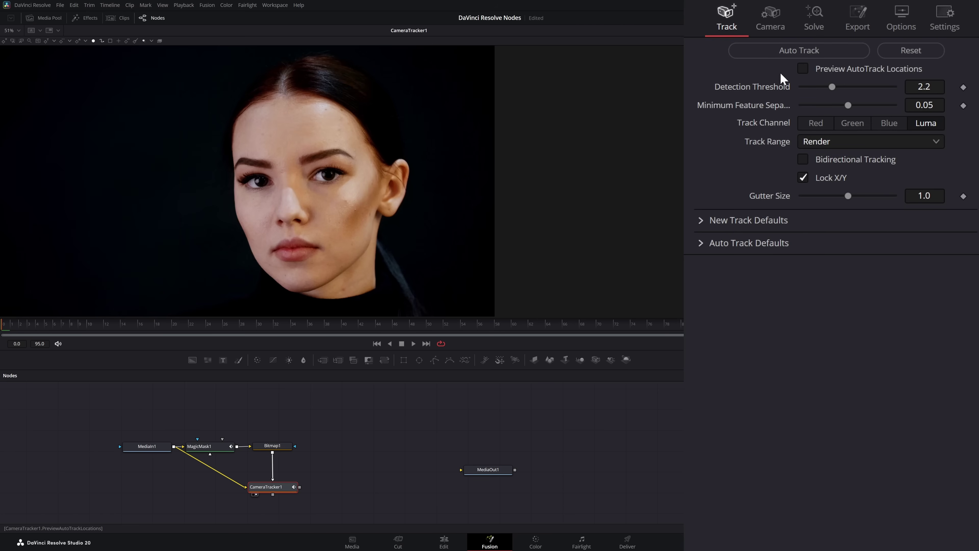
Auto-track the face with track location preview enabled, Detection Threshold 1.8 and Minimum Feature Separation 0.0063
click(803, 68)
drag(833, 87, 788, 86)
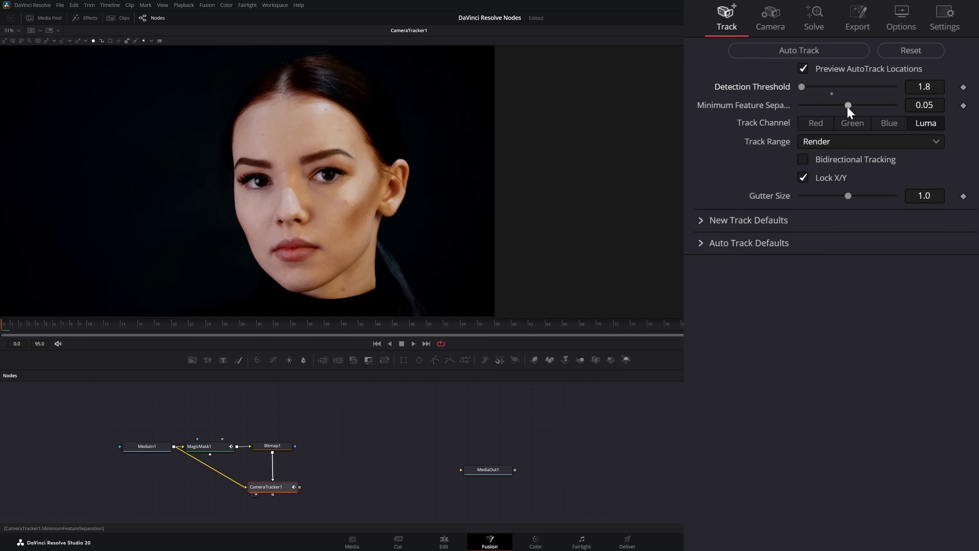
drag(846, 105, 805, 105)
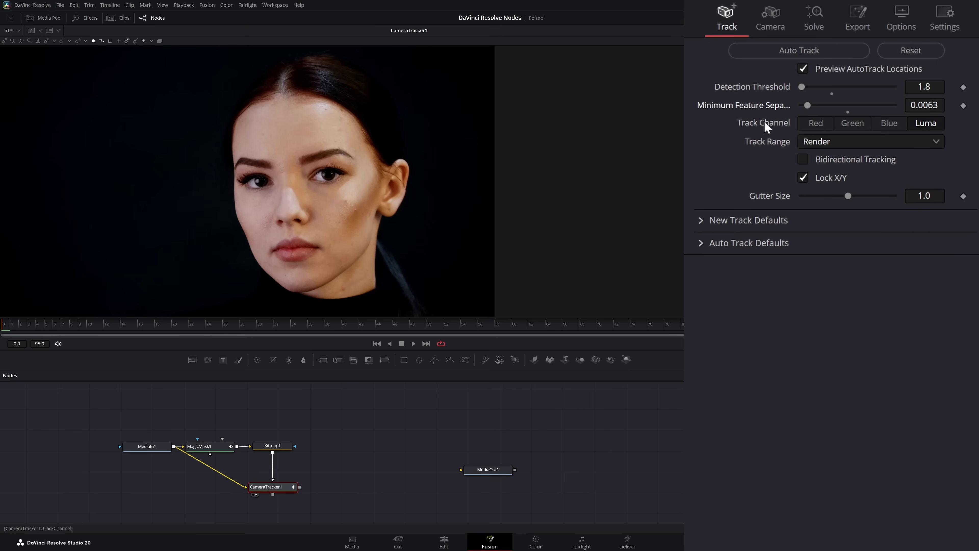
click(782, 51)
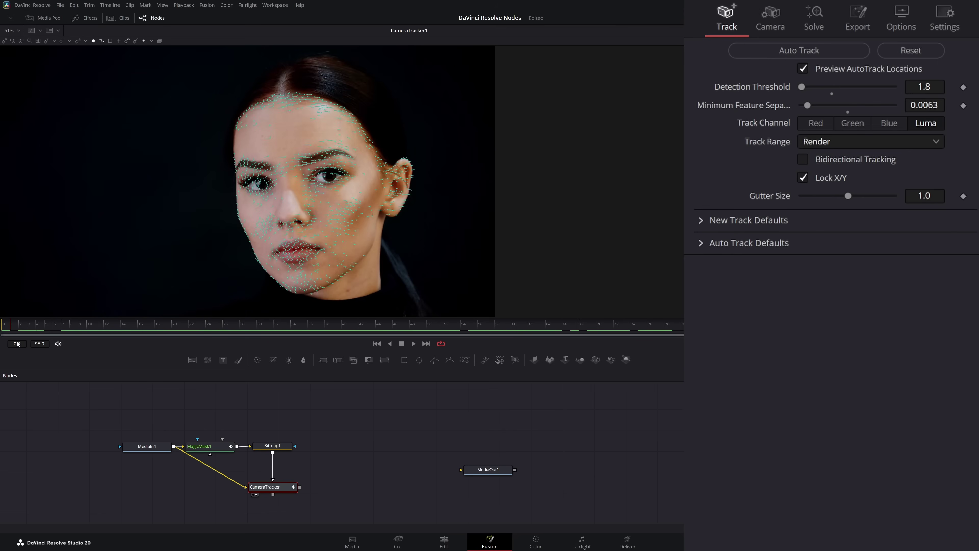
Solve the camera from the tracked face points with the default track filtering settings
click(901, 22)
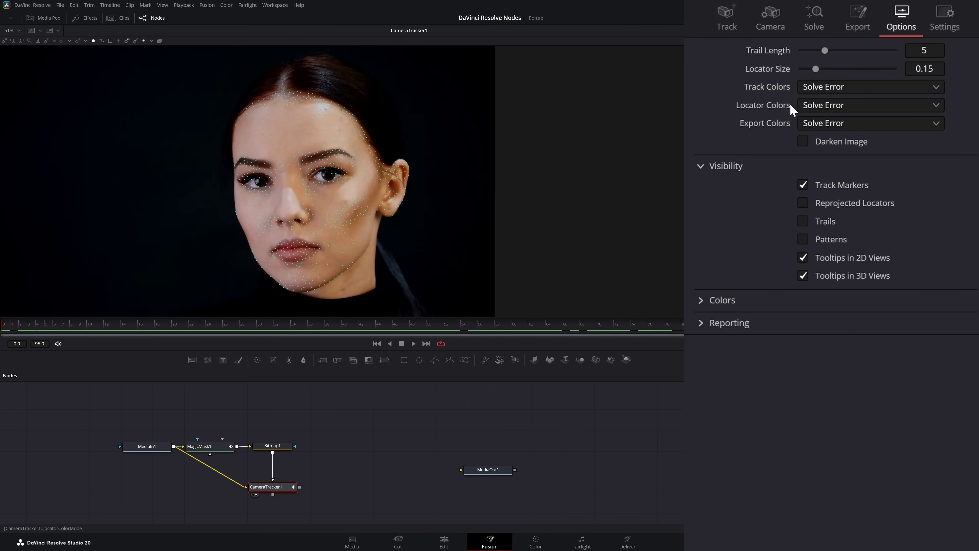
click(818, 19)
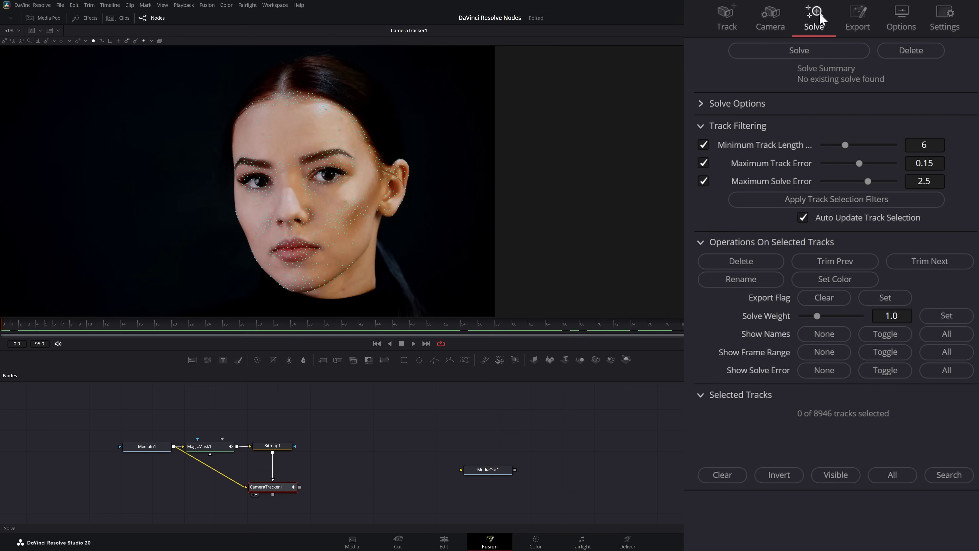
click(794, 55)
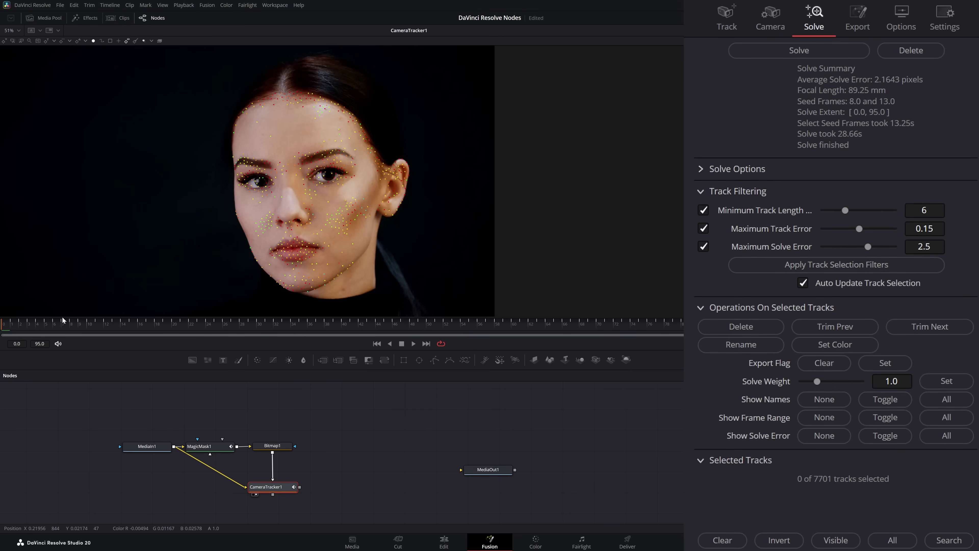
Add a Merge3D node below CameraTracker1, feed it the tracker's scene output, and show it in the viewer
drag(17, 328, 806, 328)
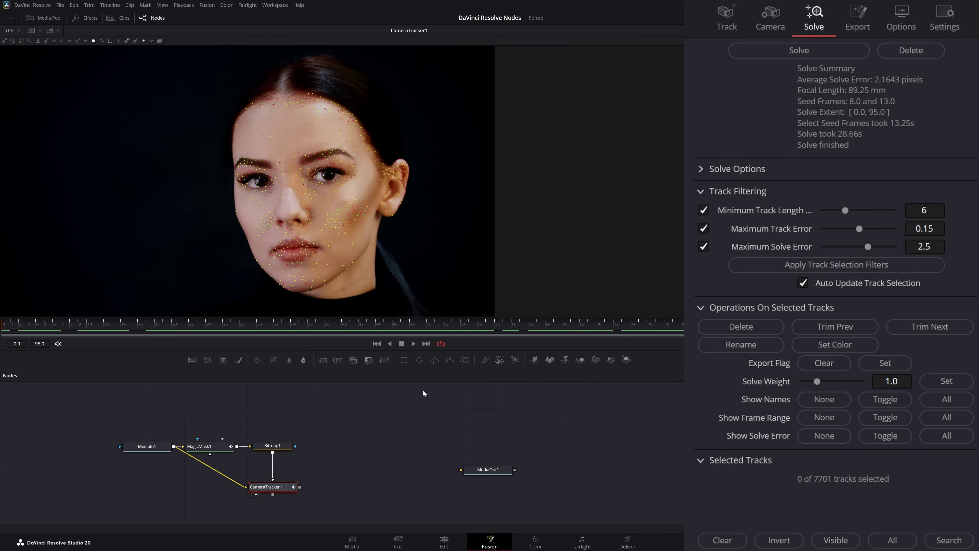
drag(581, 359, 294, 492)
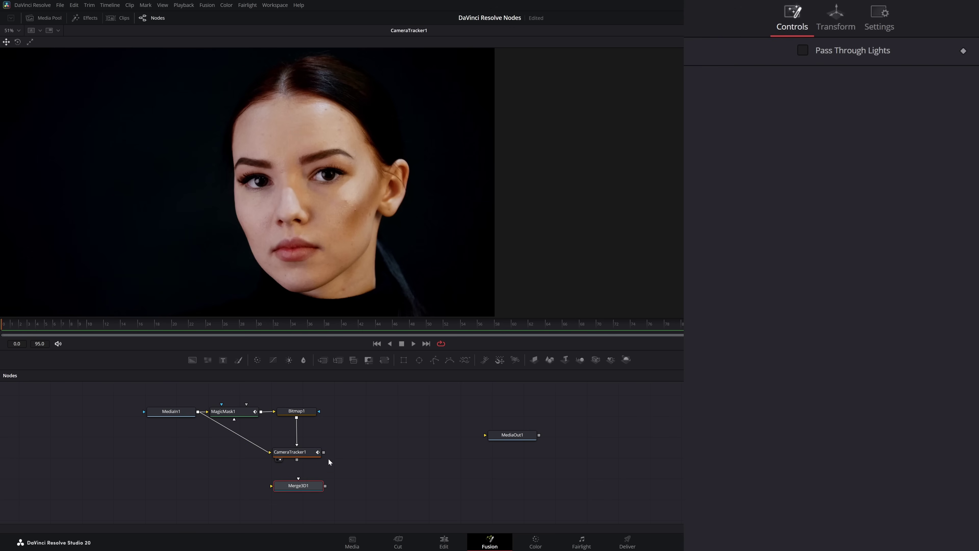
drag(324, 453, 388, 424)
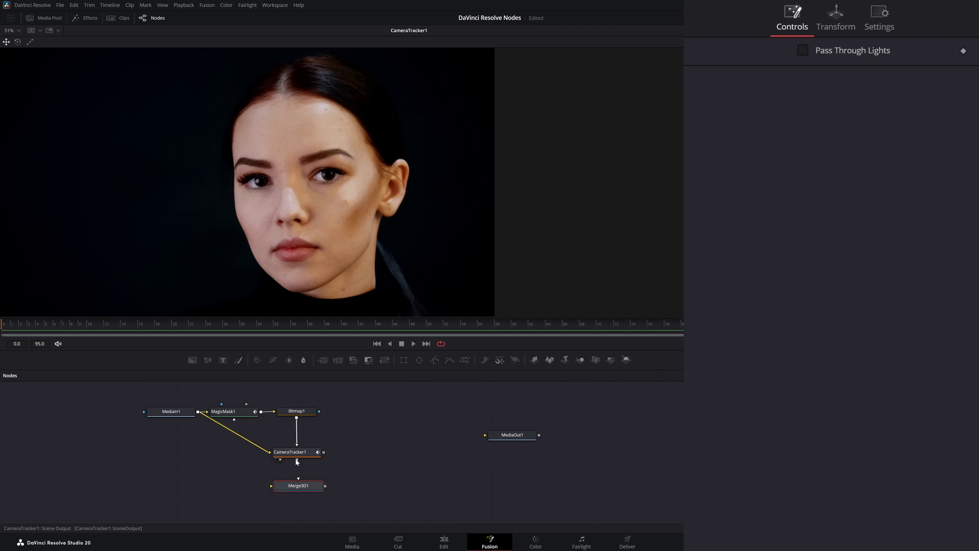
drag(297, 463, 230, 269)
click(10, 31)
click(13, 44)
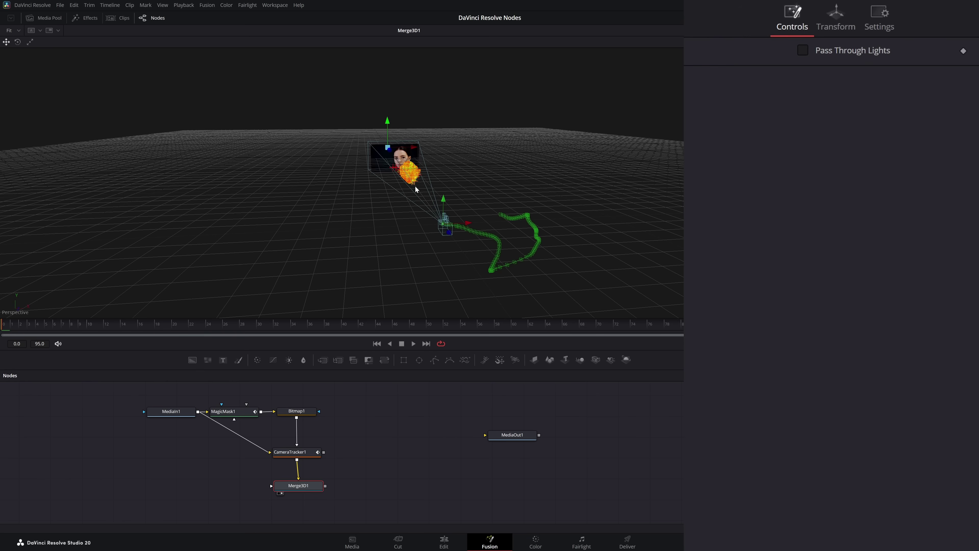
Set CameraTracker1's Locator Size to 0.005 to shrink the point cloud markers
scroll(416, 187, up, 10)
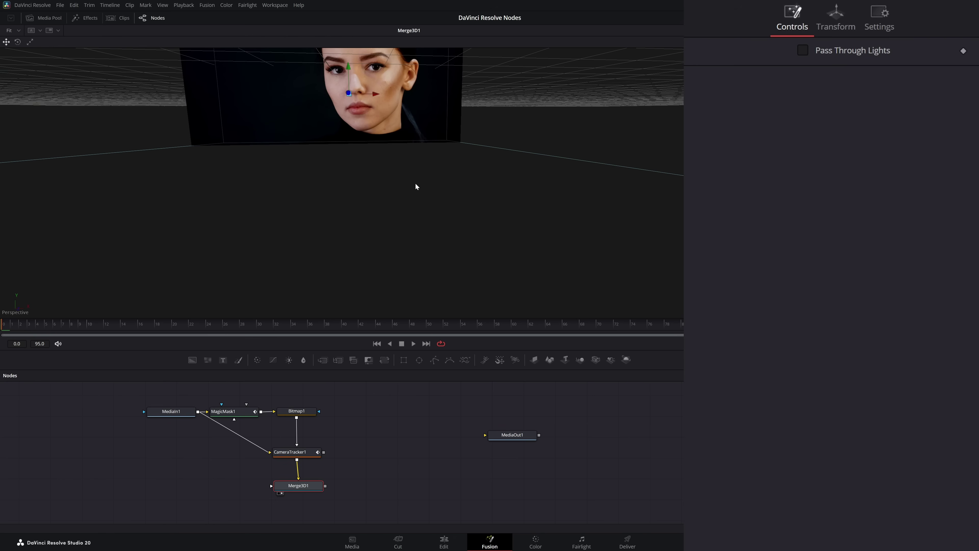
scroll(411, 191, down, 8)
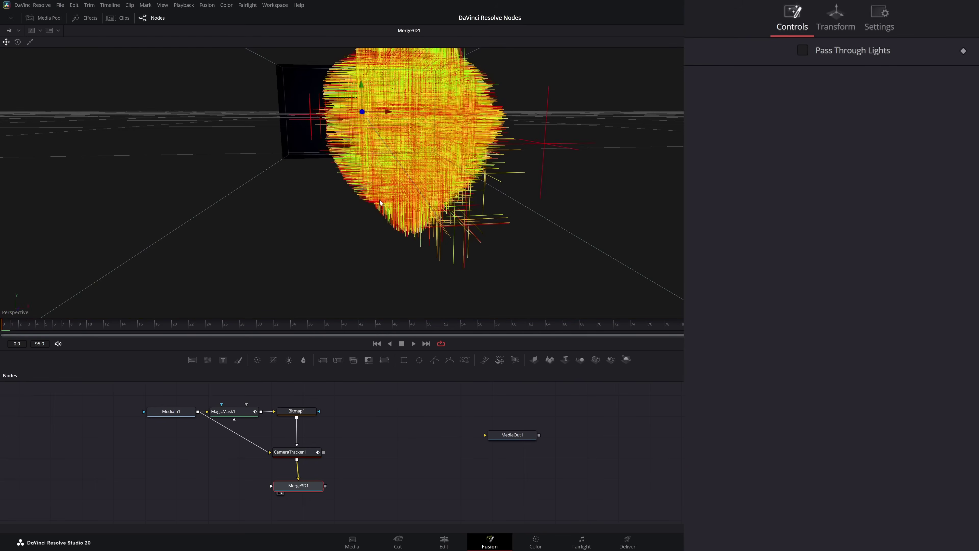
drag(380, 203, 335, 226)
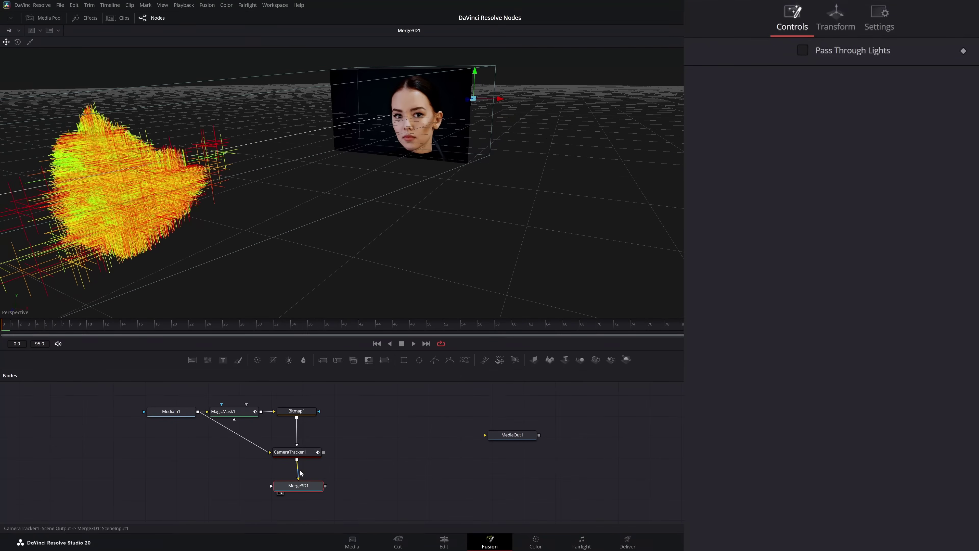
click(296, 455)
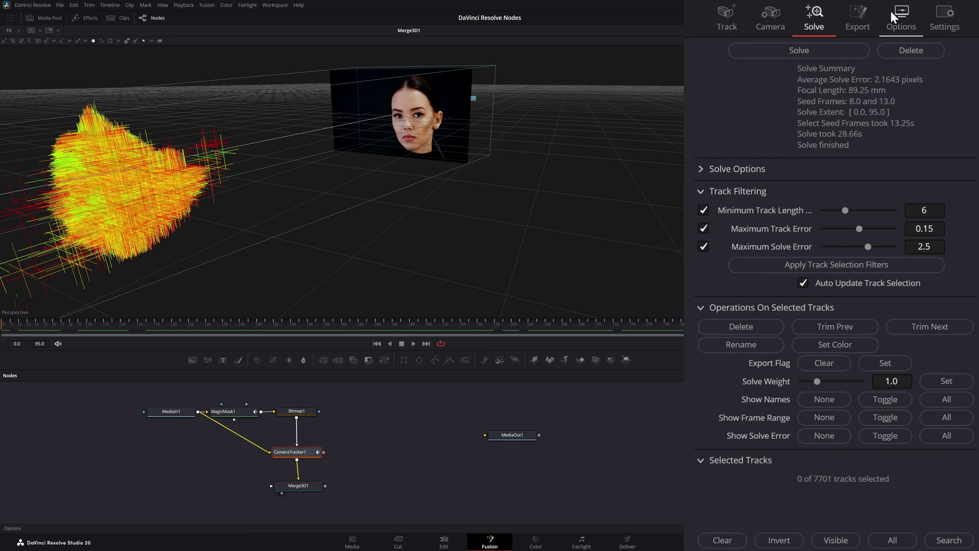
click(895, 17)
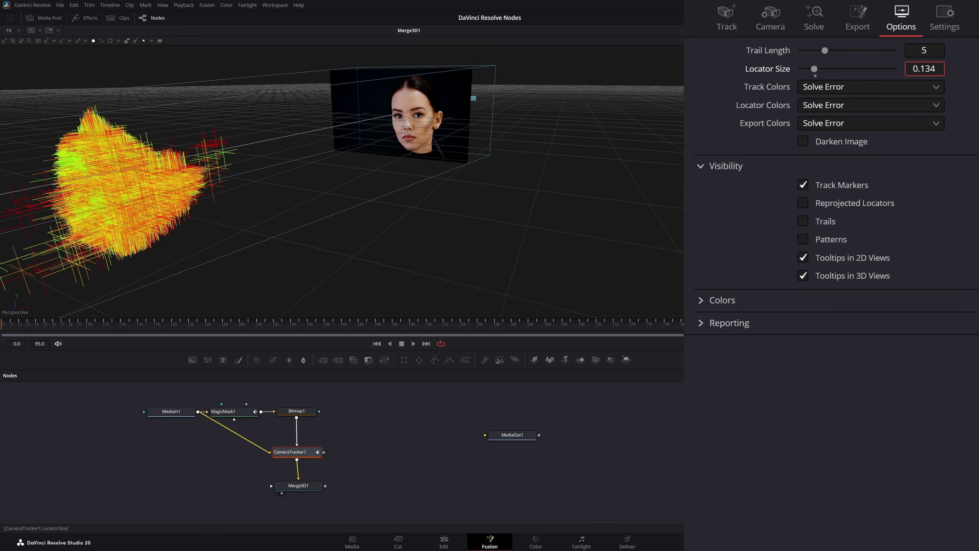
drag(814, 68, 801, 68)
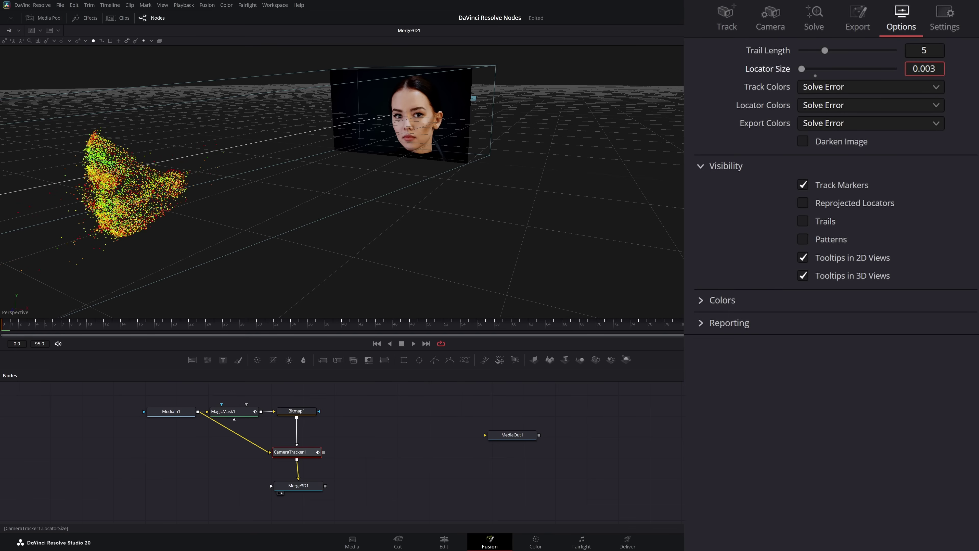
drag(927, 69, 928, 69)
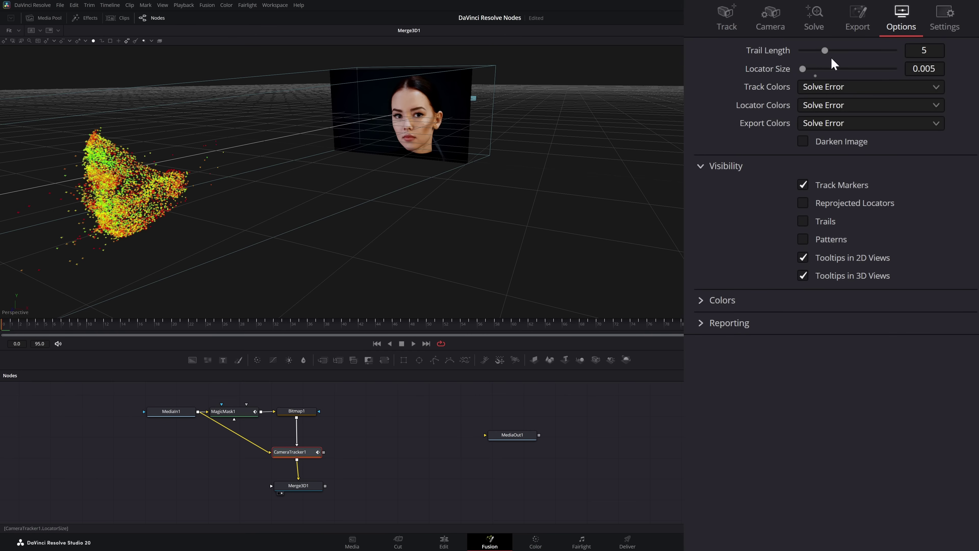
Show the names of all camera tracks in the 3D point cloud
click(814, 17)
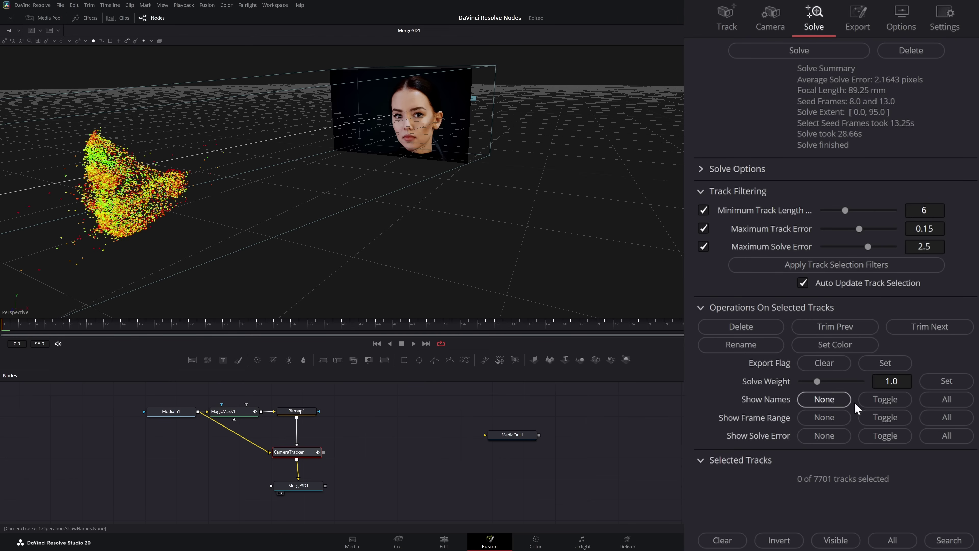
click(947, 400)
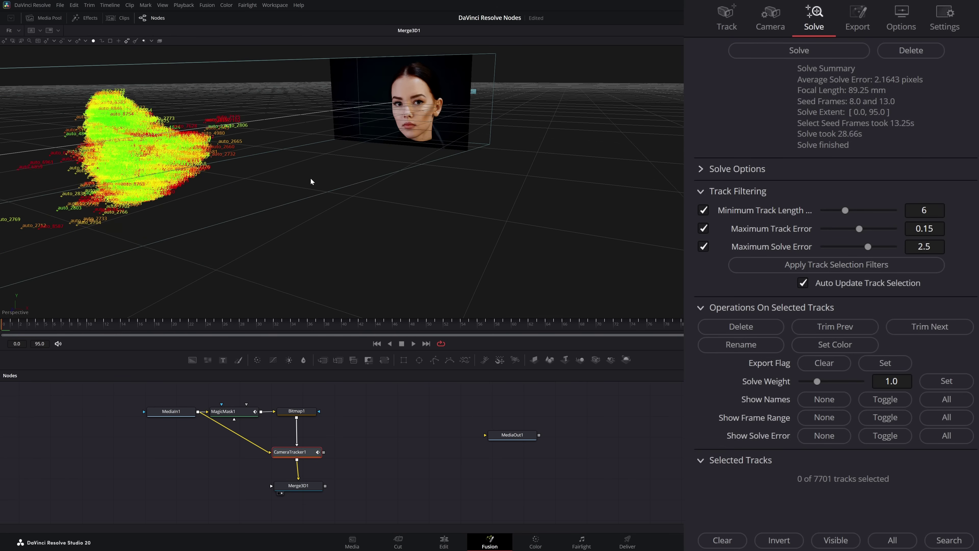
scroll(306, 176, down, 2)
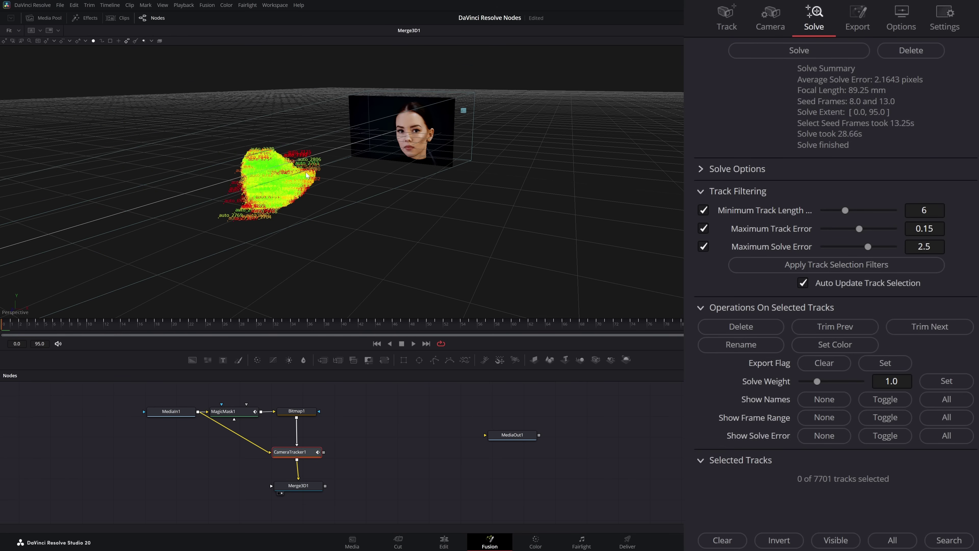
scroll(306, 176, down, 2)
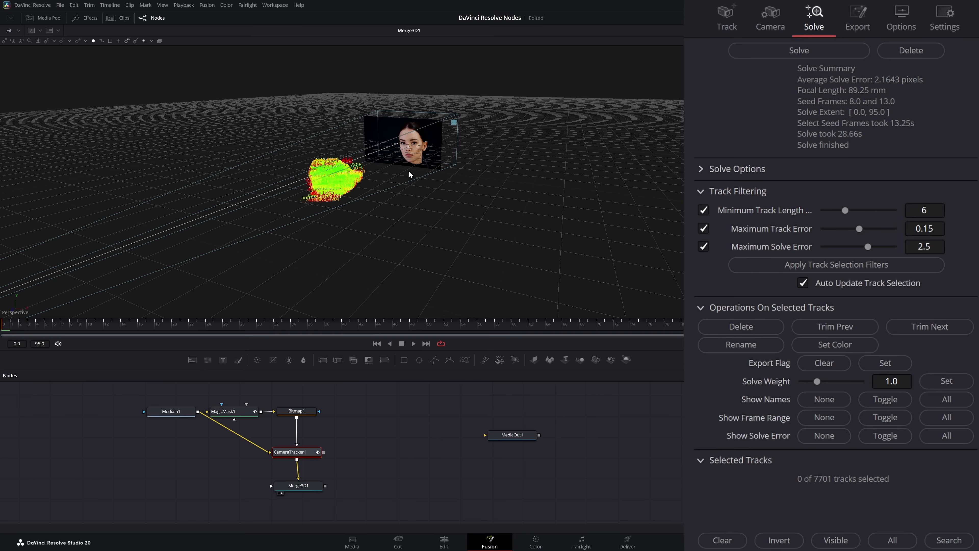
scroll(335, 195, up, 4)
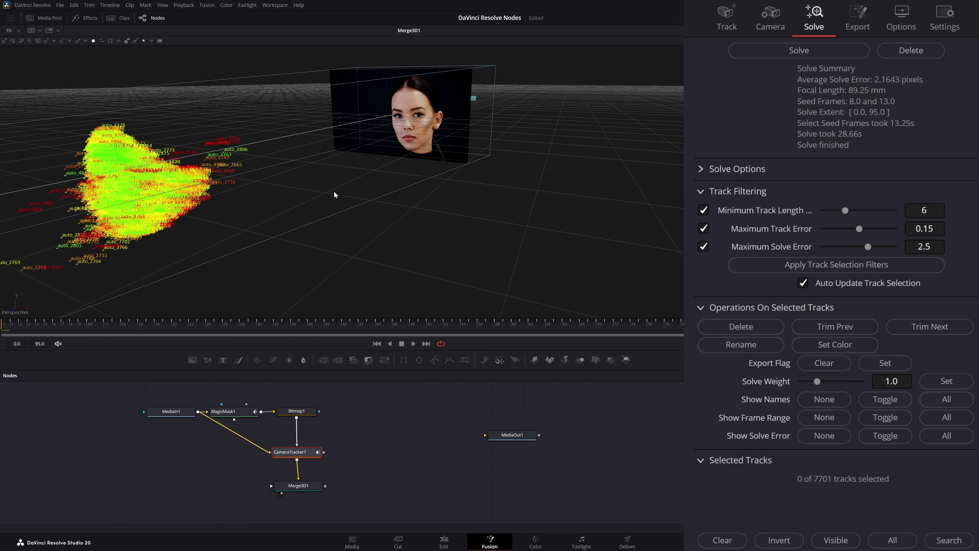
Delete the stray tracking points scattered below and in front of the face point cloud
drag(162, 205, 193, 198)
drag(23, 146, 199, 241)
key(Delete)
Hide all track names and delete the stray points near the ear and beneath the chin of the face cloud
key(Delete)
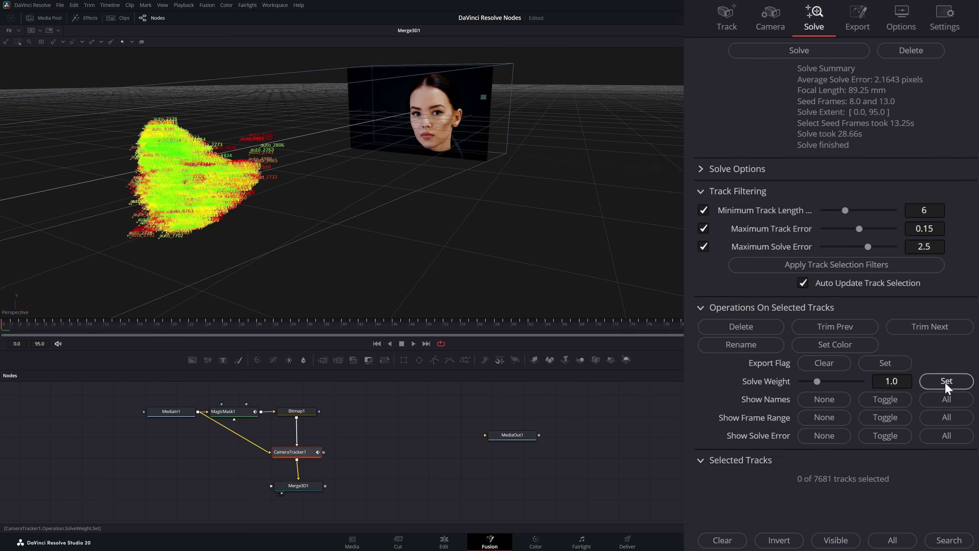
click(824, 399)
drag(220, 118, 278, 159)
key(Delete)
drag(91, 219, 137, 252)
key(Delete)
drag(146, 243, 610, 197)
key(Delete)
Delete the remaining outlying points around the face cloud, checking its outline from several angles
key(Delete)
drag(519, 144, 554, 205)
key(Delete)
mouse_move(554, 205)
mouse_down()
mouse_move(618, 197)
mouse_move(608, 151)
mouse_move(496, 174)
mouse_move(270, 107)
mouse_move(293, 118)
mouse_move(254, 208)
mouse_up()
scroll(278, 108, up, 3)
key(Delete)
drag(267, 75, 227, 107)
key(Delete)
drag(104, 69, 128, 178)
key(Delete)
key(Delete)
drag(112, 165, 122, 187)
key(Delete)
drag(182, 220, 464, 224)
key(Delete)
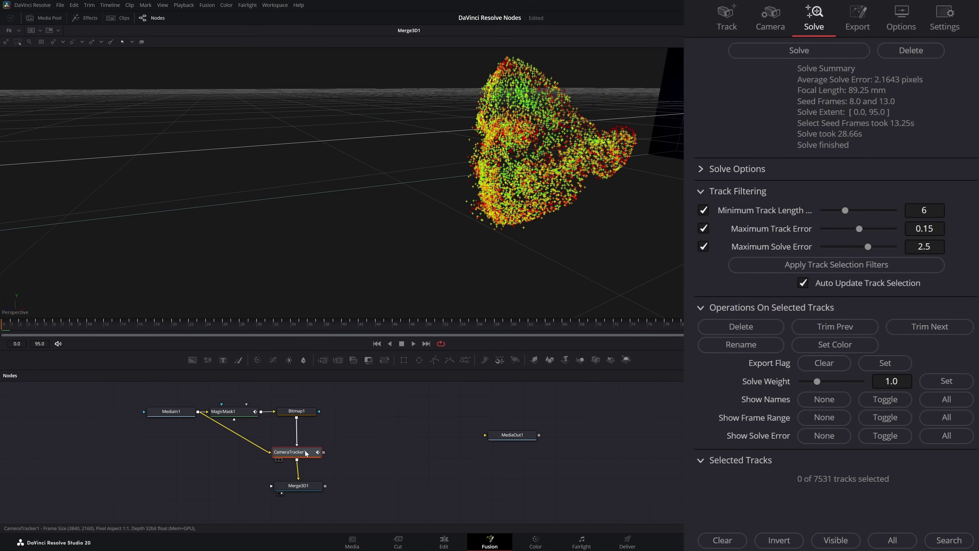
Show CameraTracker1 in the viewer and solve the camera again with the cleaned-up tracks
drag(305, 454, 252, 231)
drag(312, 237, 114, 229)
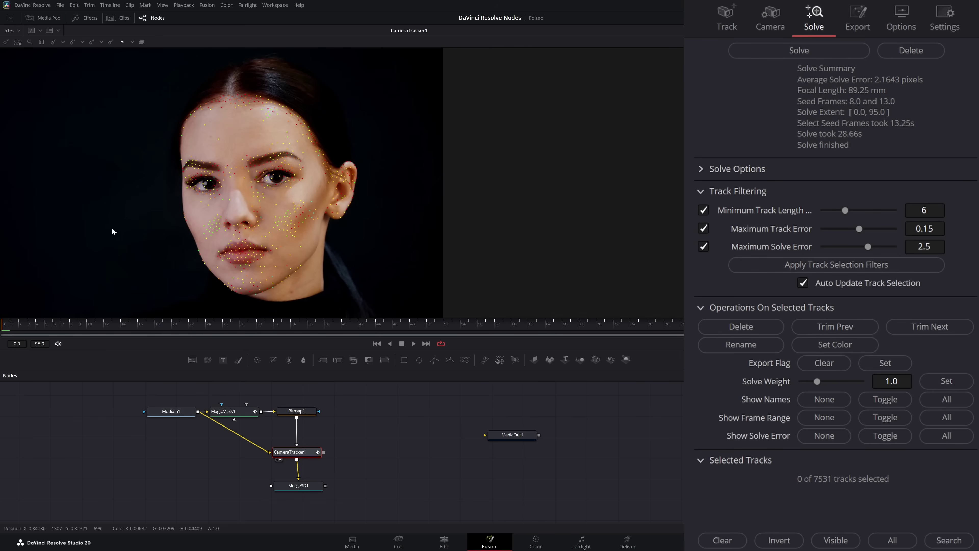
click(806, 52)
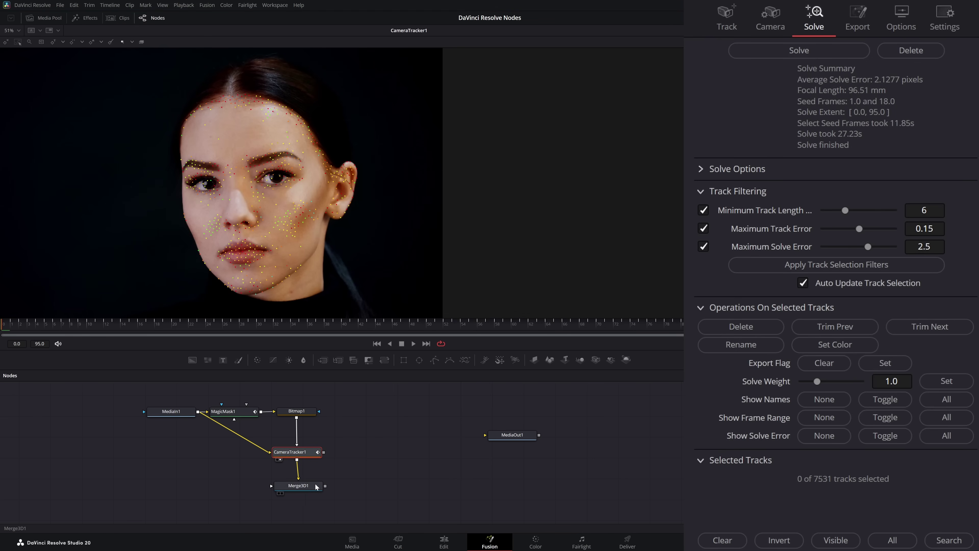
Show Merge3D1 in the viewer and delete the stray points in front of the newly solved face cloud
click(308, 489)
key(1)
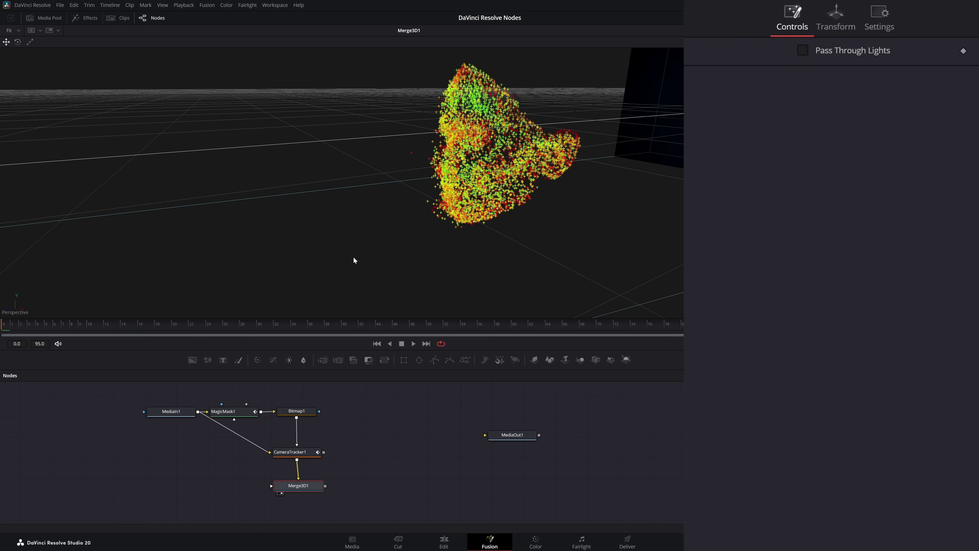
drag(377, 245, 281, 237)
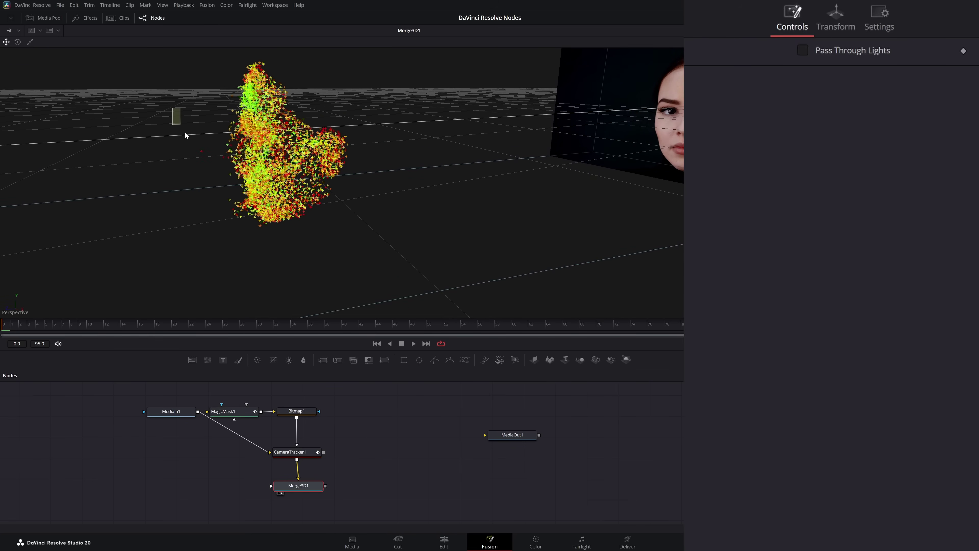
drag(198, 156, 284, 237)
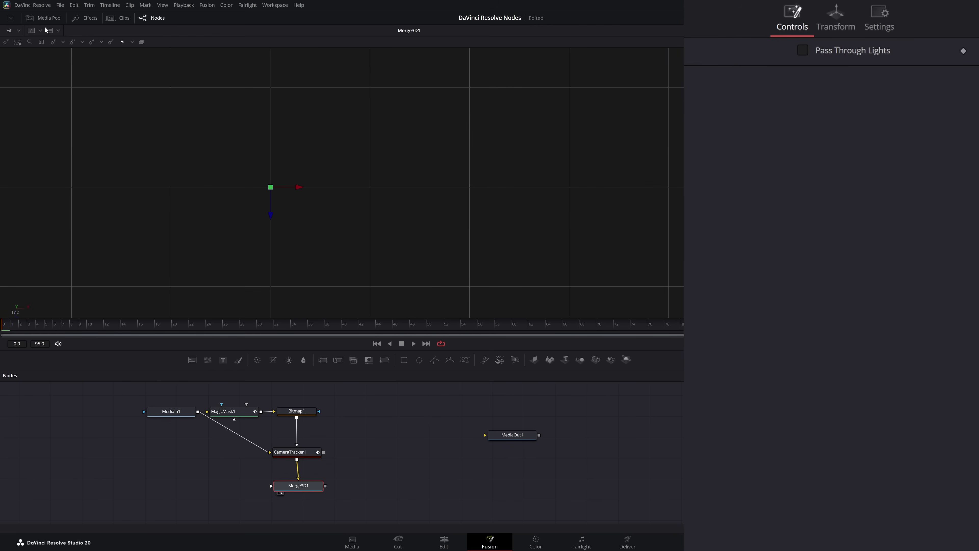
Delete the remaining stray points around the face cloud, working from the top view and the perspective view
key(f)
scroll(414, 116, up, 10)
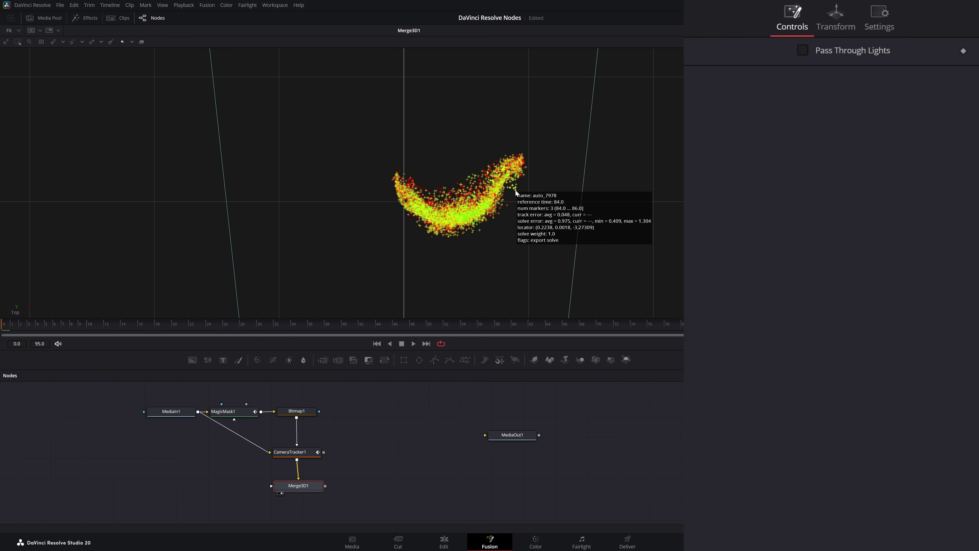
right_click(439, 212)
click(525, 269)
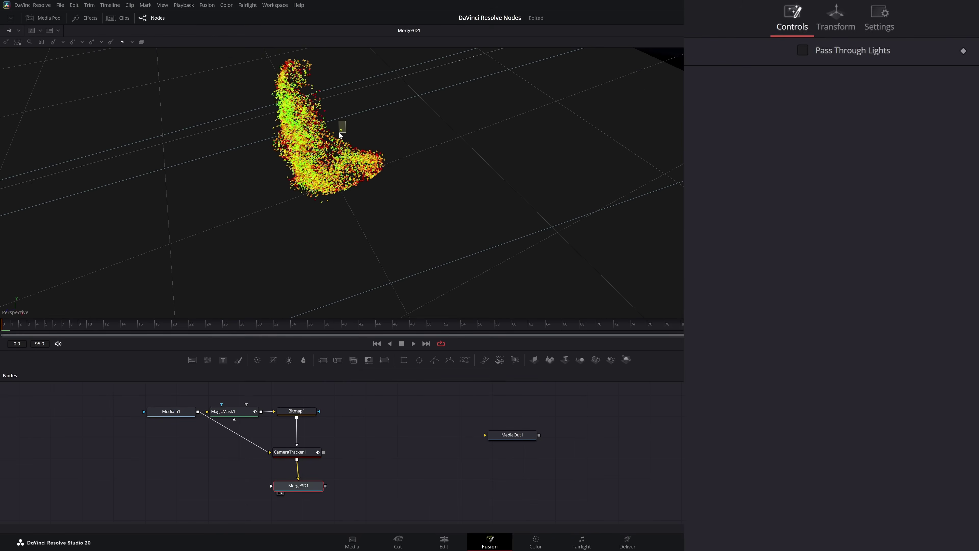
drag(341, 204, 559, 131)
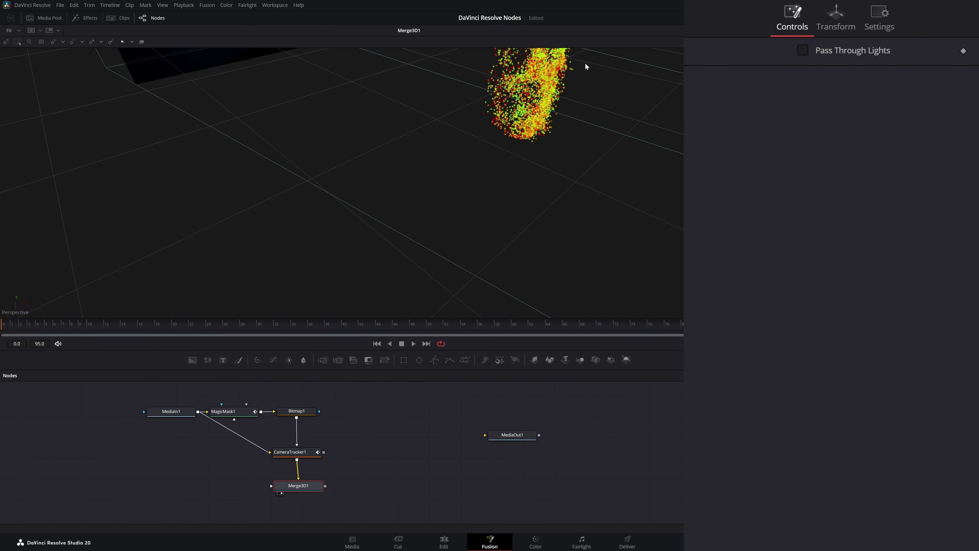
drag(457, 105, 422, 266)
drag(490, 205, 466, 211)
drag(497, 171, 448, 229)
Return CameraTracker1 to the viewer and re-solve the camera from the further reduced set of tracks
click(299, 453)
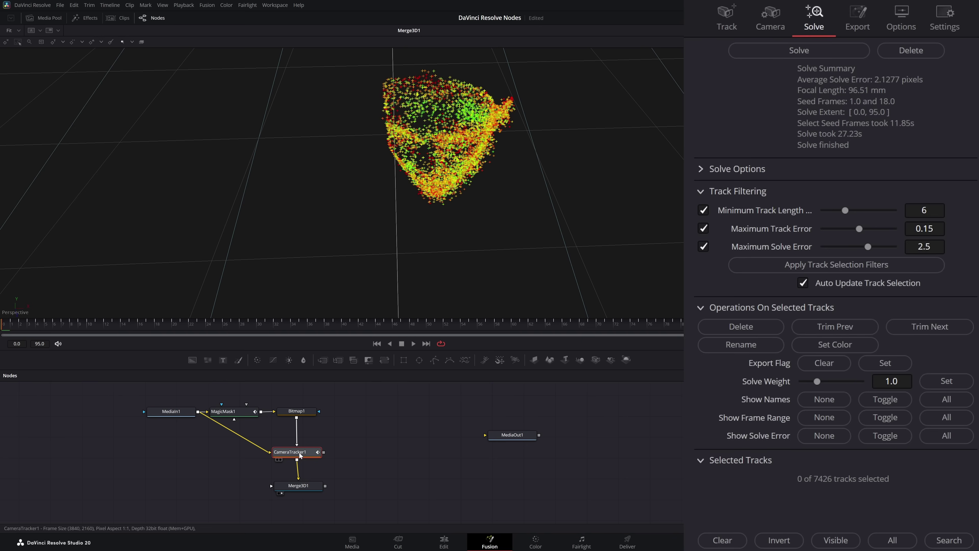
drag(297, 456, 270, 261)
drag(355, 245, 176, 248)
click(779, 51)
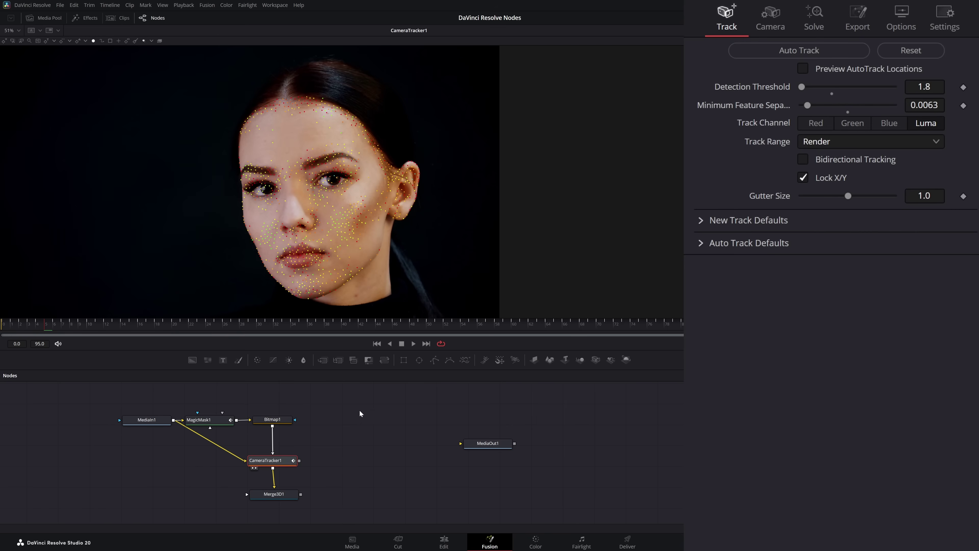
Show Merge3D1 in the viewer and examine the re-solved face point cloud for leftover outliers
click(280, 497)
drag(282, 497, 235, 277)
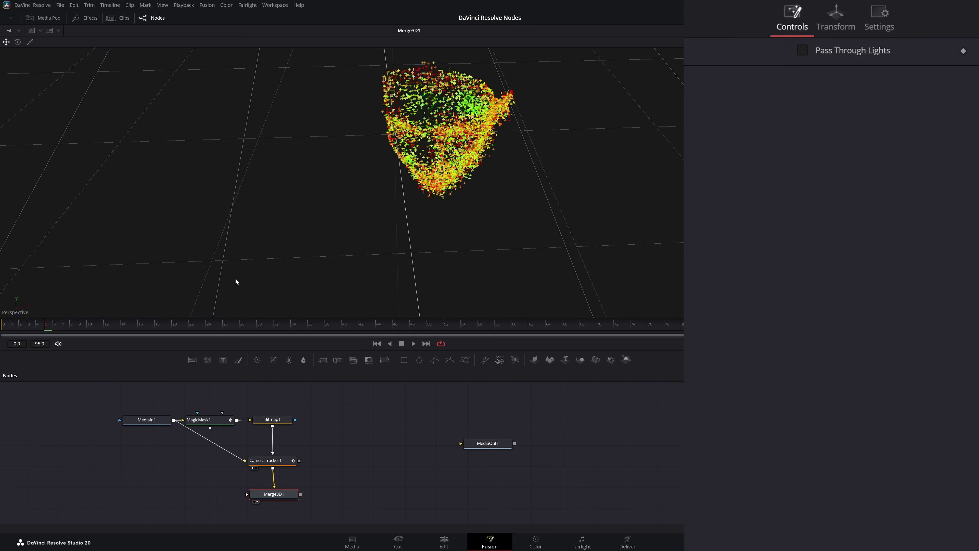
drag(319, 235, 148, 259)
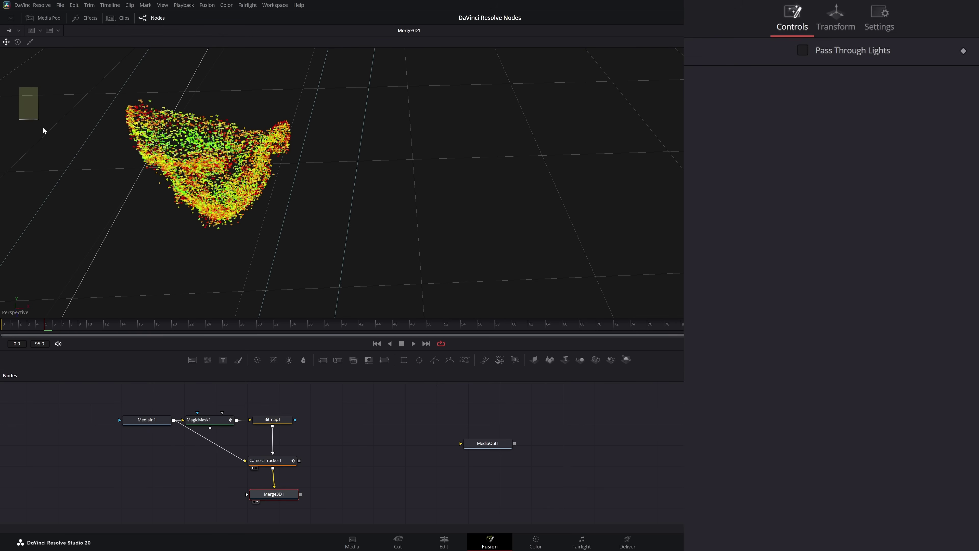
drag(46, 133, 55, 138)
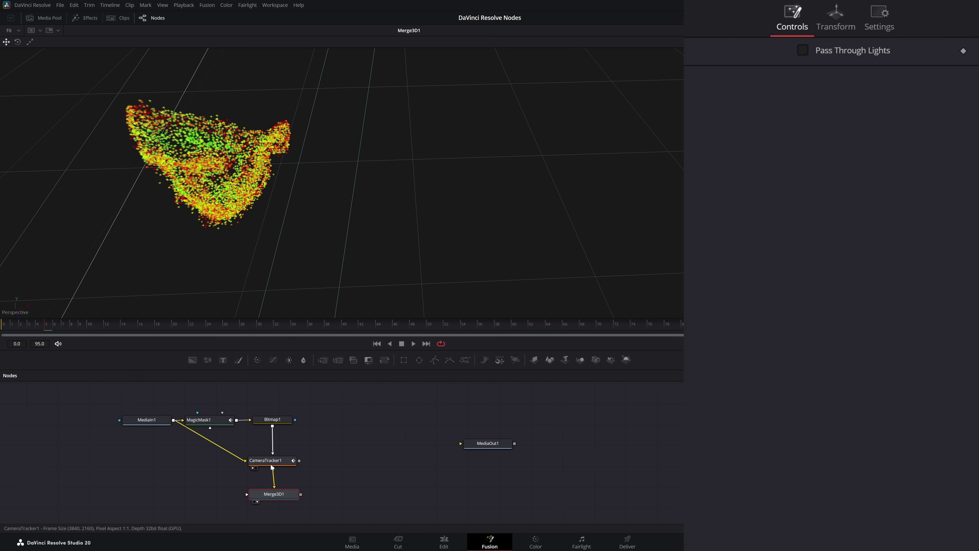
Show CameraTracker1 in the viewer and delete the Merge3D1 node
drag(270, 462, 232, 278)
drag(388, 267, 226, 273)
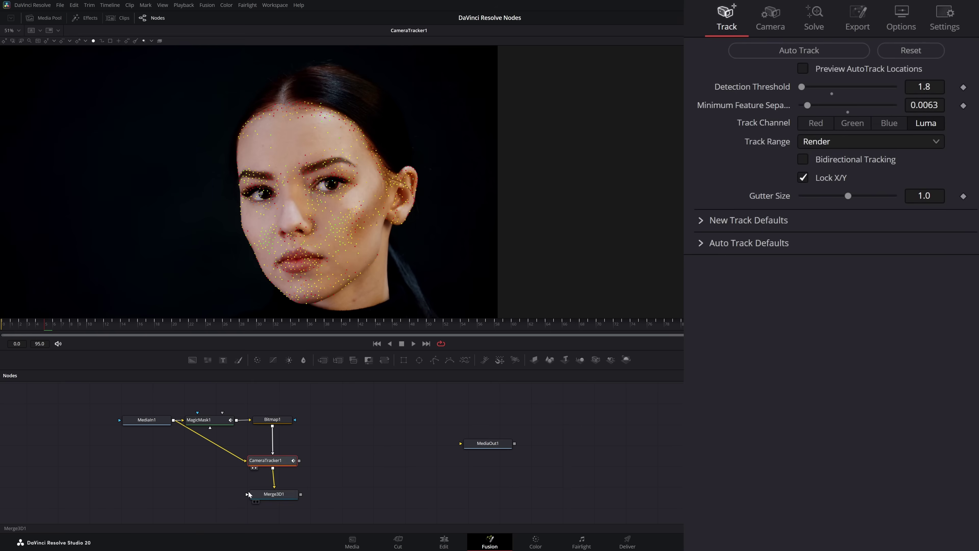
drag(209, 481, 314, 488)
key(Delete)
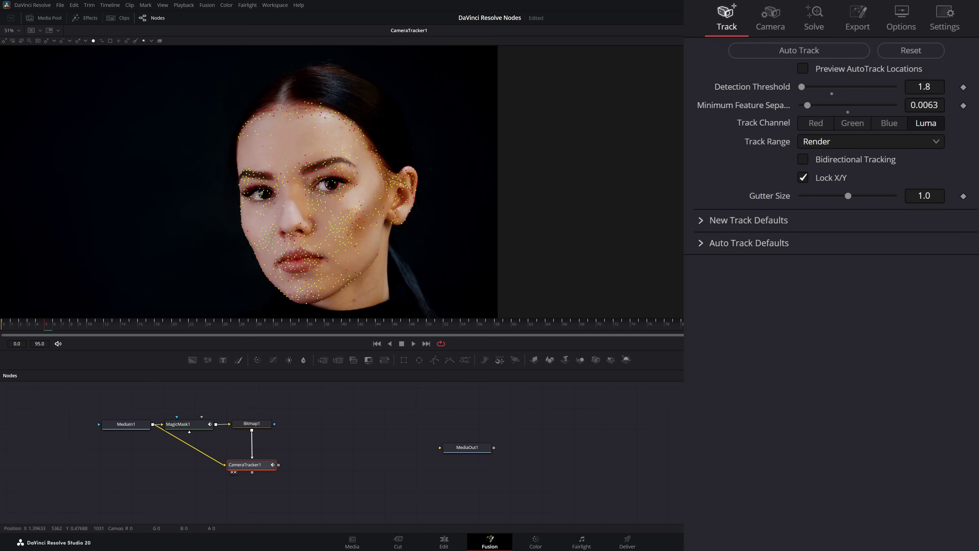
Review the camera tracker's export options and set the 3D scene transform to Unaligned
click(860, 20)
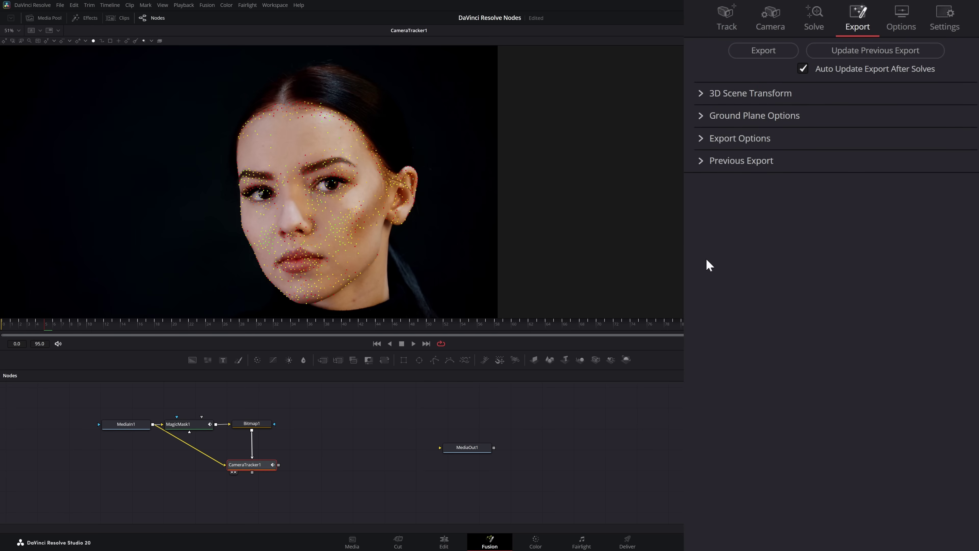
click(706, 140)
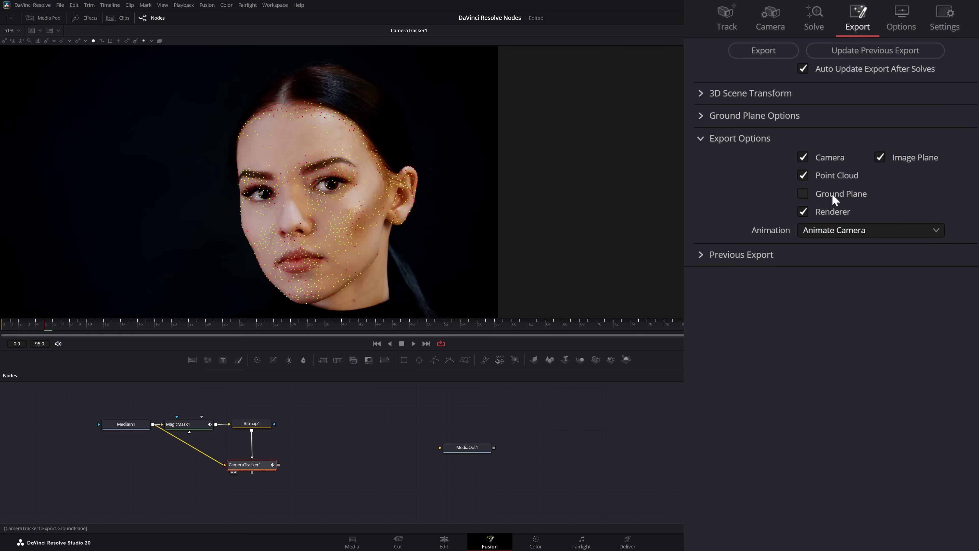
click(701, 138)
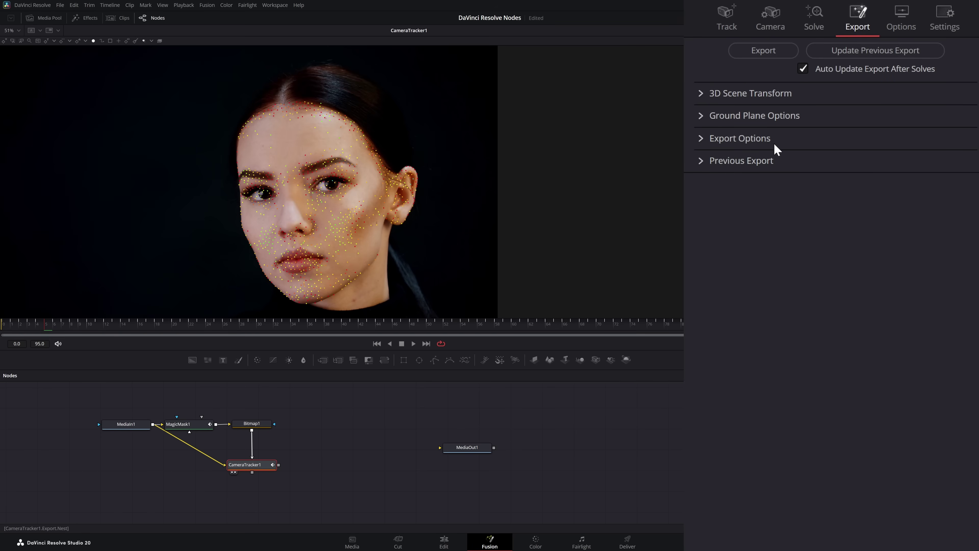
click(703, 93)
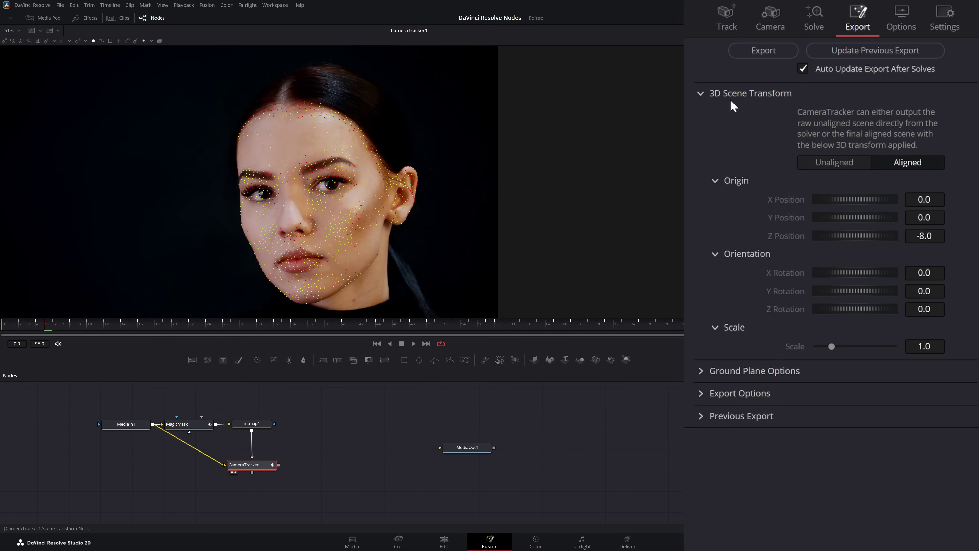
click(827, 162)
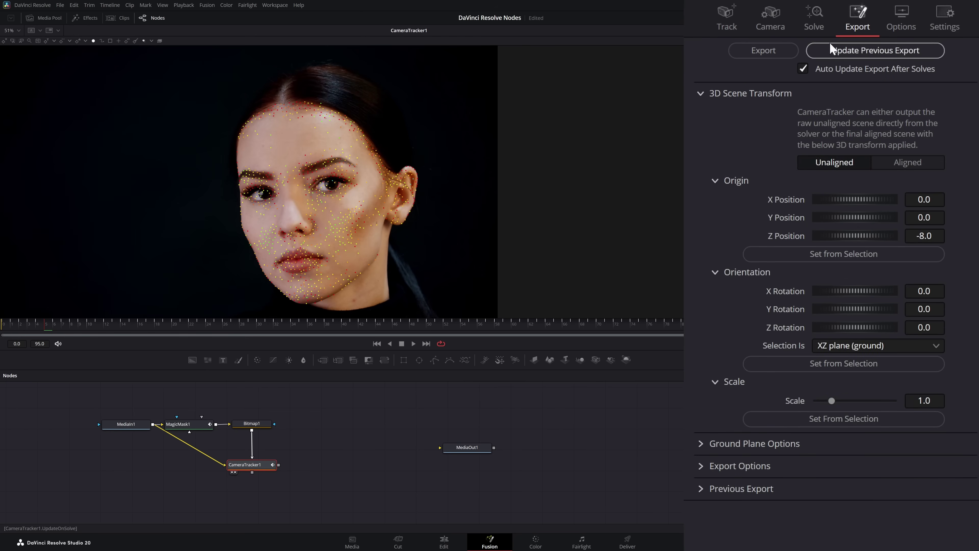
Select all solved tracks and set the 3D scene's origin from that selection
click(819, 27)
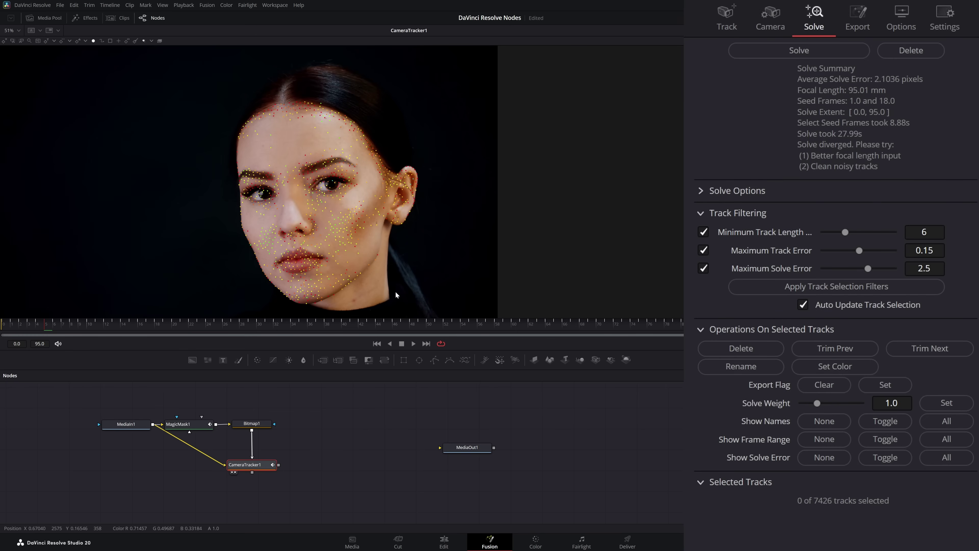
scroll(720, 502, down, 2)
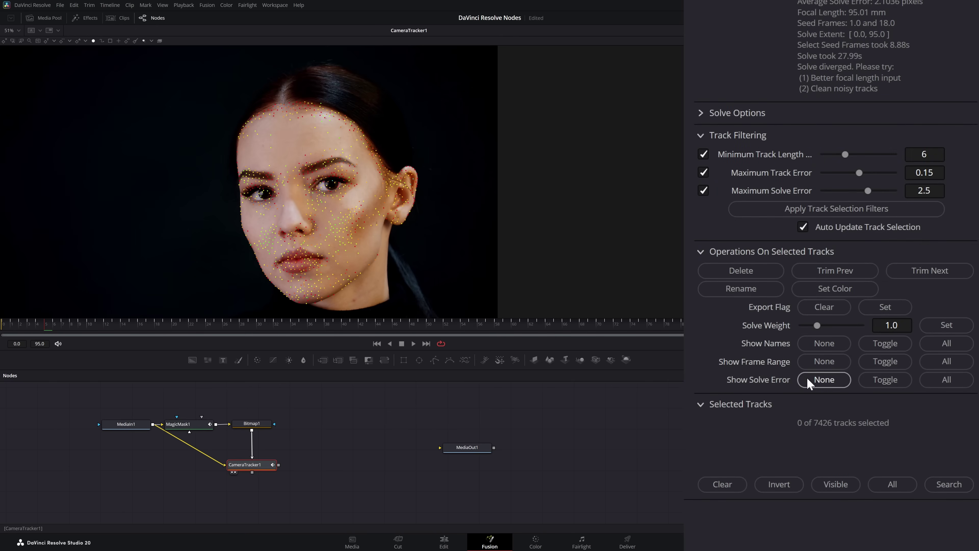
click(893, 486)
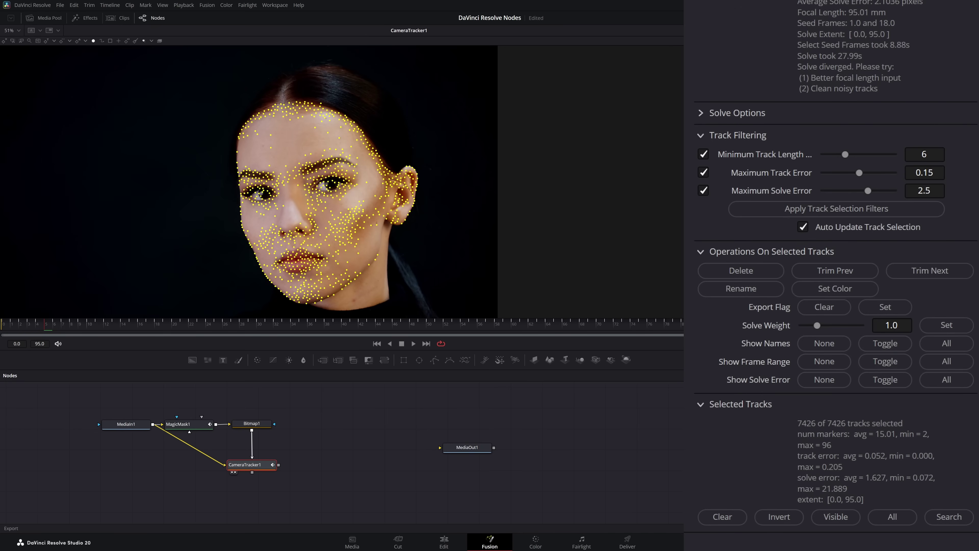
click(858, 20)
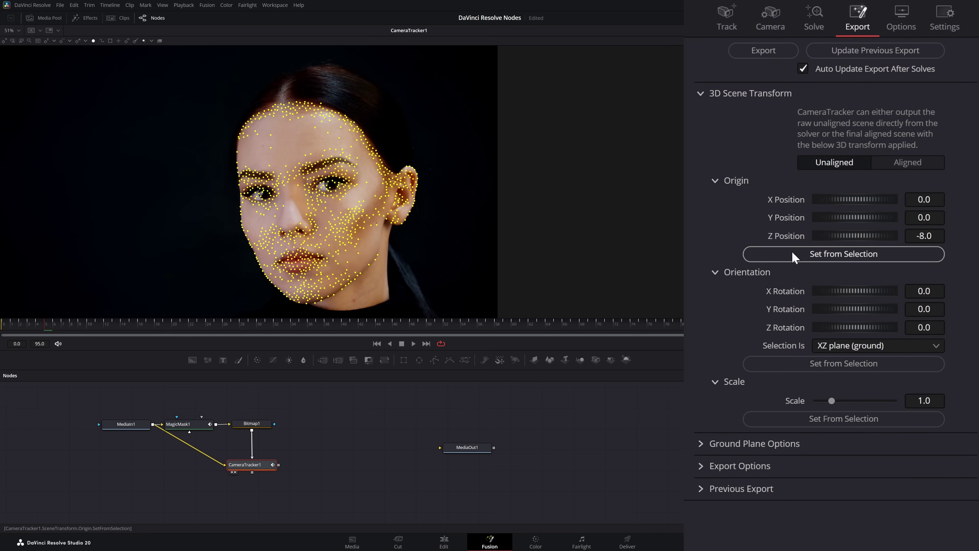
click(844, 256)
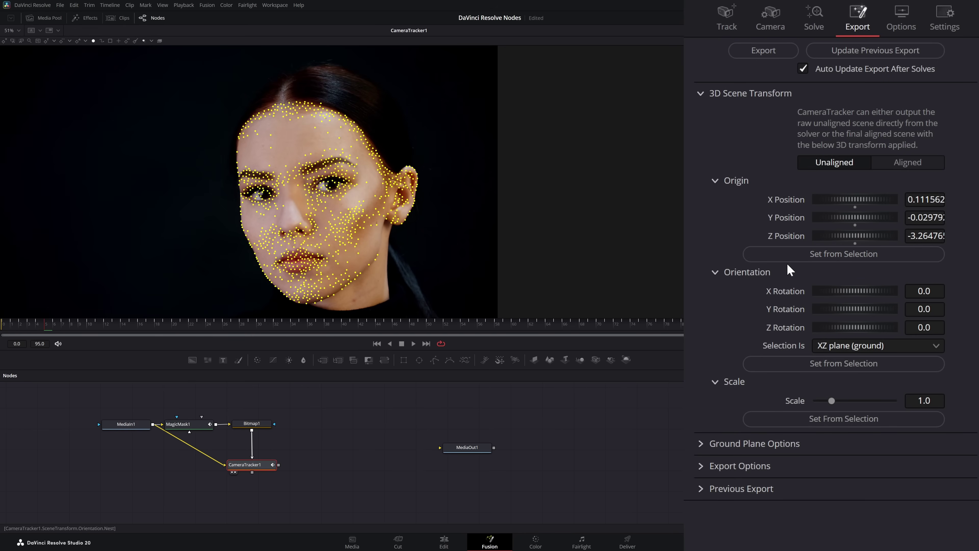
Set the 3D scene transform to Aligned and export the 3D scene from CameraTracker1
click(914, 164)
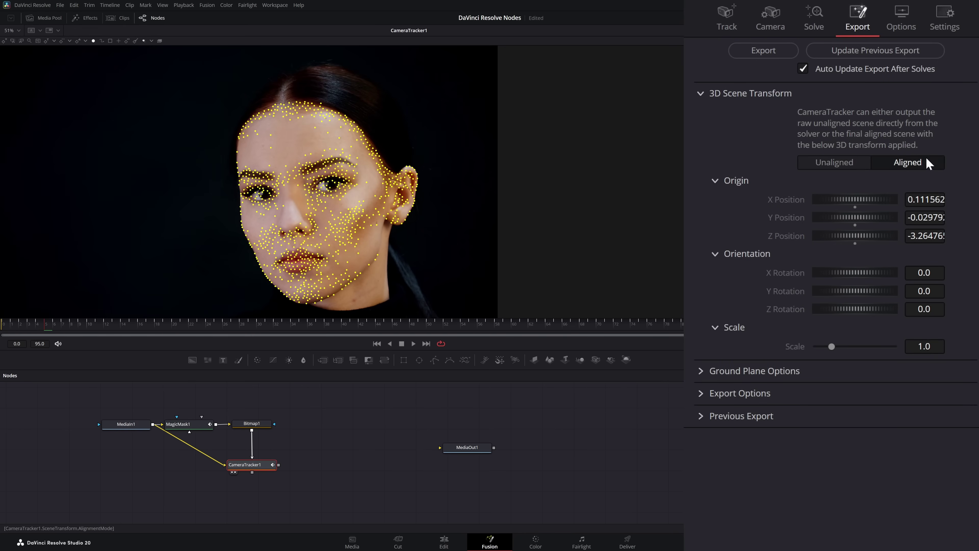
click(762, 53)
scroll(427, 466, down, 5)
Move the exported 3D nodes beside CameraTracker1, just below MediaOut1, and place MediaIn1 below the tracking nodes
drag(165, 401, 305, 439)
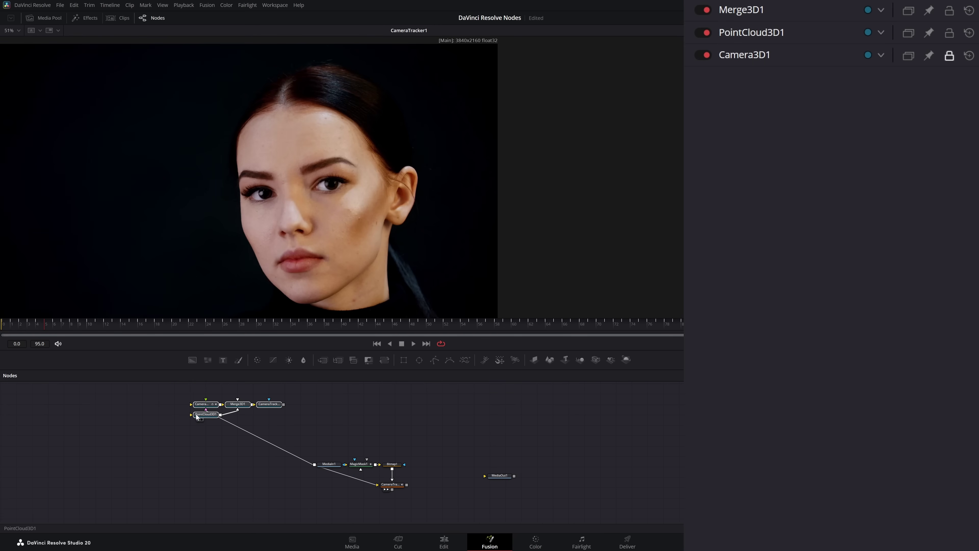
drag(196, 415, 430, 506)
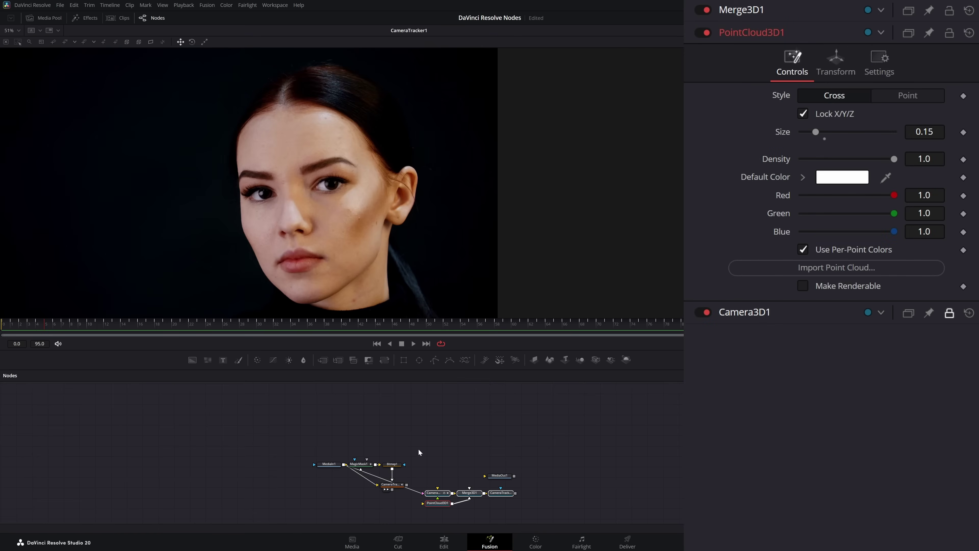
drag(417, 448, 368, 425)
drag(238, 434, 229, 476)
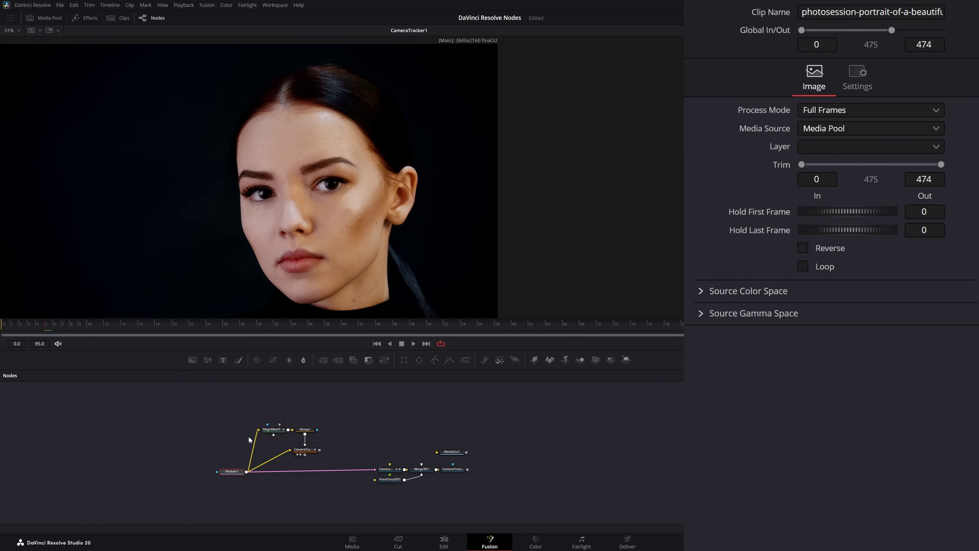
Set the tracking nodes apart from the exported scene and bring MediaIn1 close to Camera3D1
drag(258, 431, 213, 424)
click(290, 451)
drag(238, 472, 341, 466)
scroll(408, 474, up, 3)
scroll(408, 475, up, 4)
scroll(407, 465, down, 2)
drag(396, 438, 301, 434)
click(277, 464)
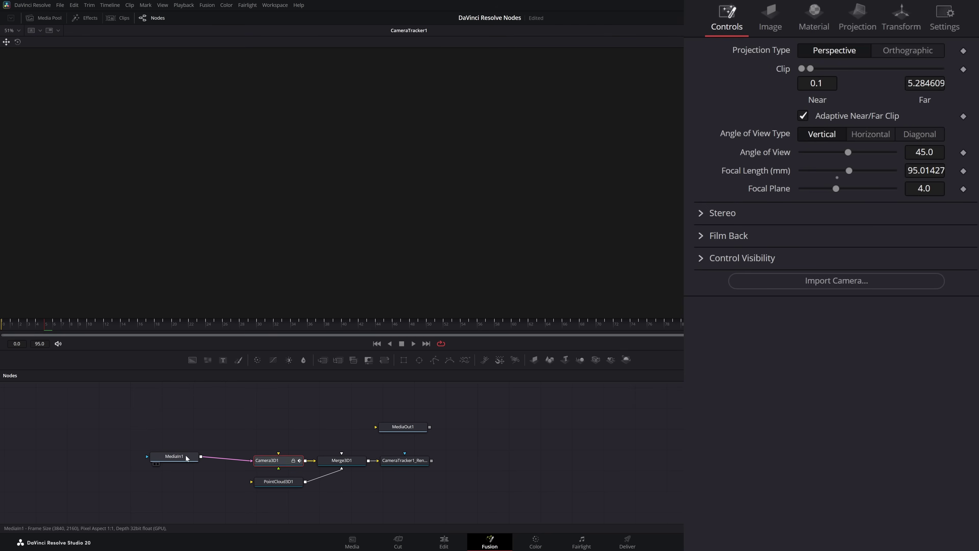
drag(172, 456, 189, 449)
Place PointCloud3D1 directly beneath Merge3D1 and line up MediaOut1 after the CameraTracker1_Renderer node
click(341, 462)
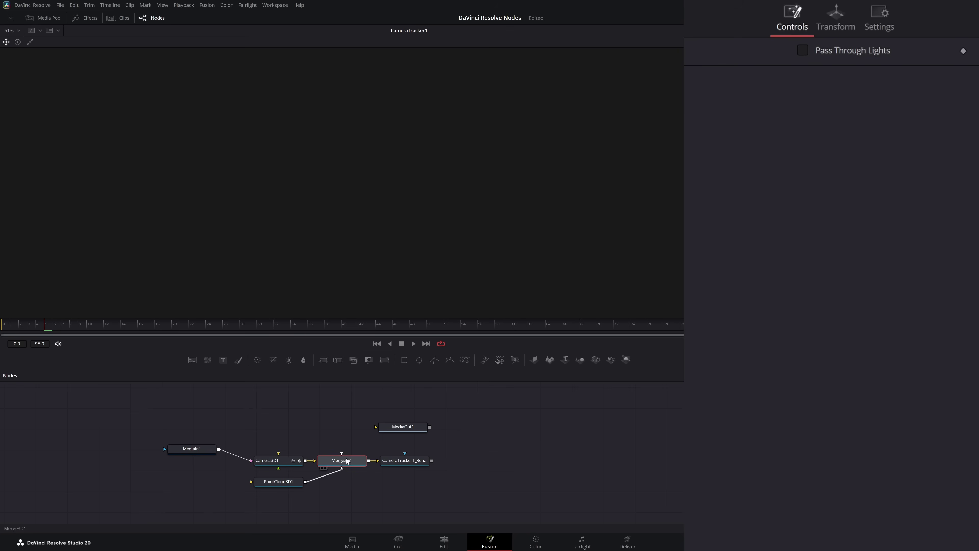
drag(283, 485, 286, 486)
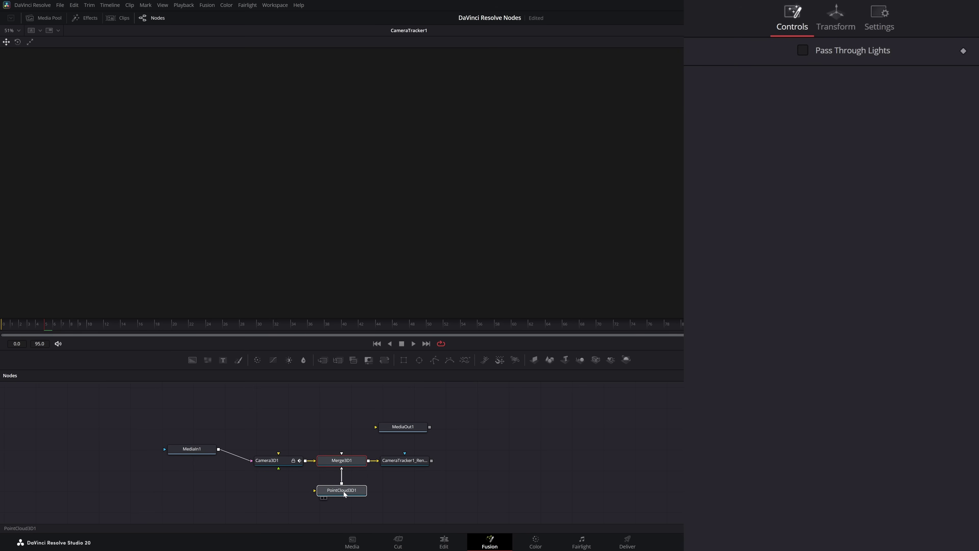
click(344, 491)
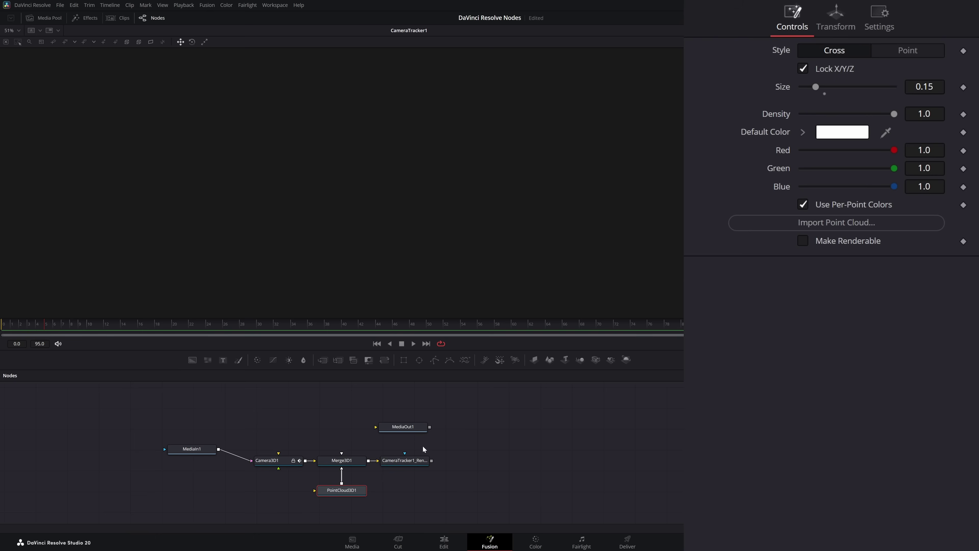
click(411, 462)
drag(436, 431, 492, 461)
Show CameraTracker1_Renderer in the viewer and make PointCloud3D1 renderable
drag(410, 461, 367, 296)
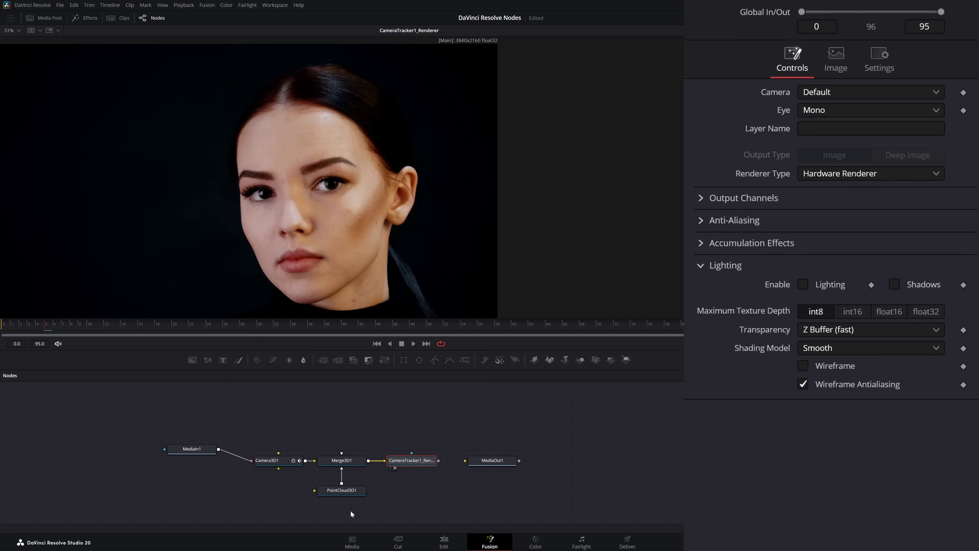
click(324, 493)
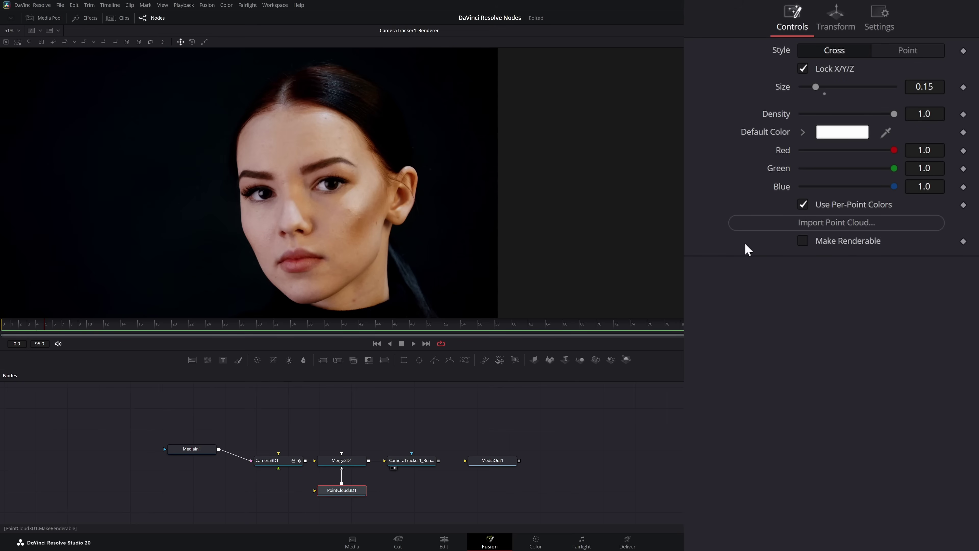
click(808, 242)
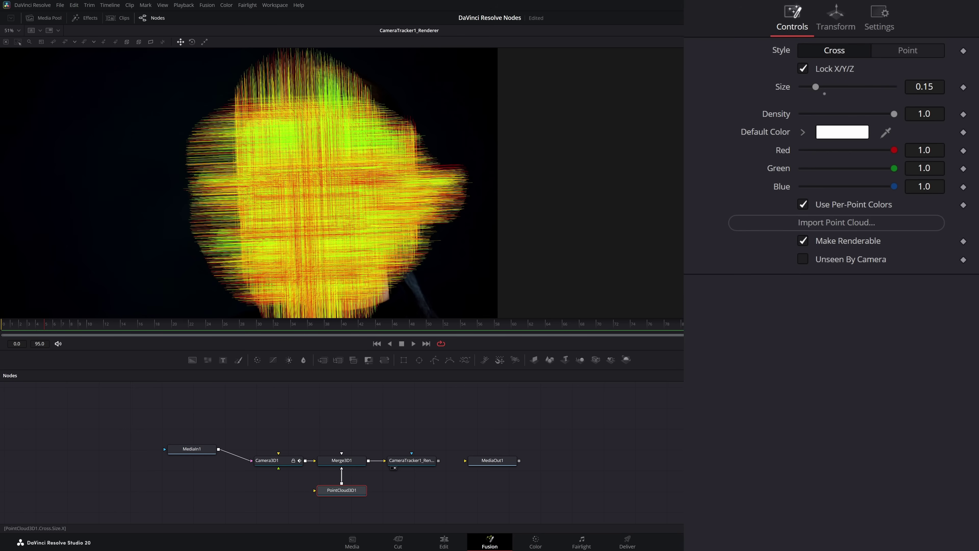
Set the point cloud's style to Point with size 5.46 and play the clip to check the track
drag(816, 87, 812, 87)
click(906, 54)
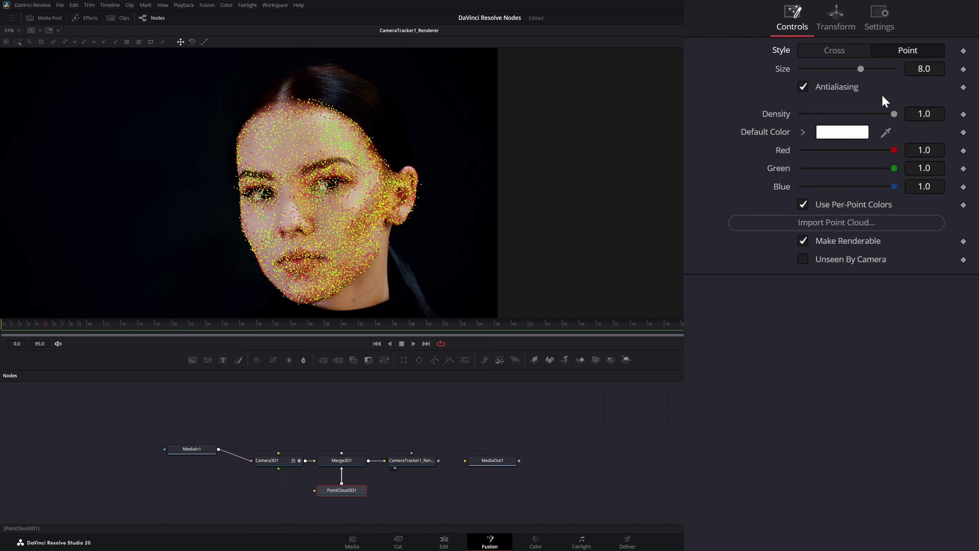
drag(860, 69, 855, 69)
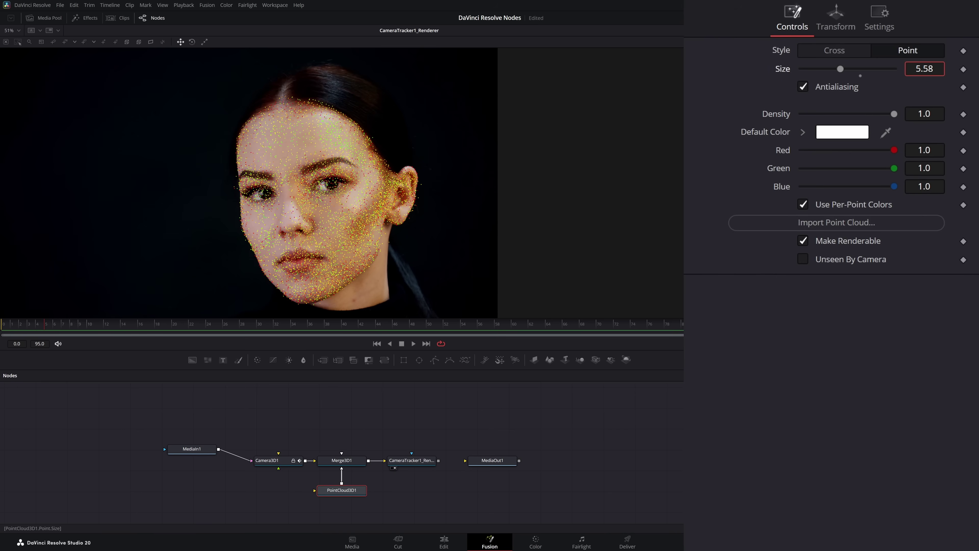
click(414, 343)
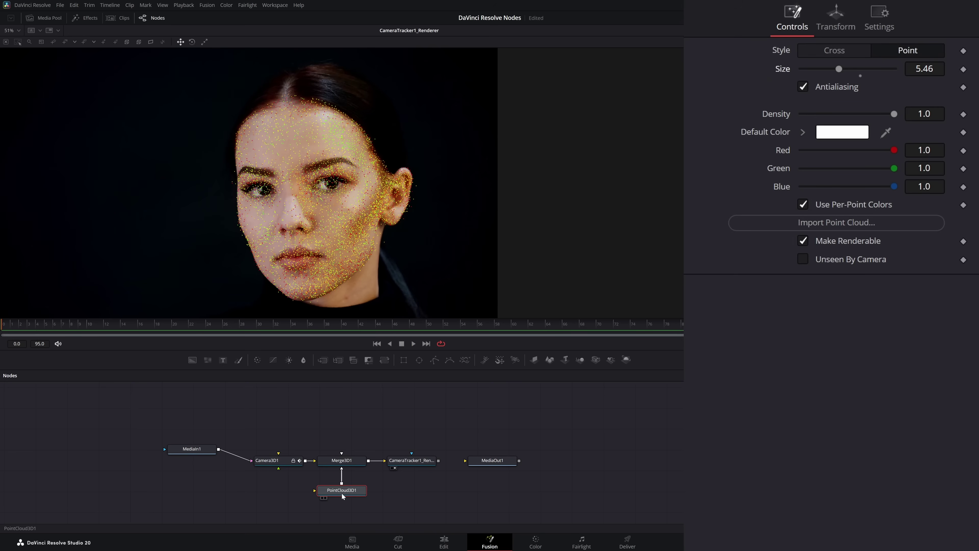
Move PointCloud3D1 below Camera3D1 and show Merge3D1 in the viewer with the whole scene fitted
drag(342, 500, 343, 500)
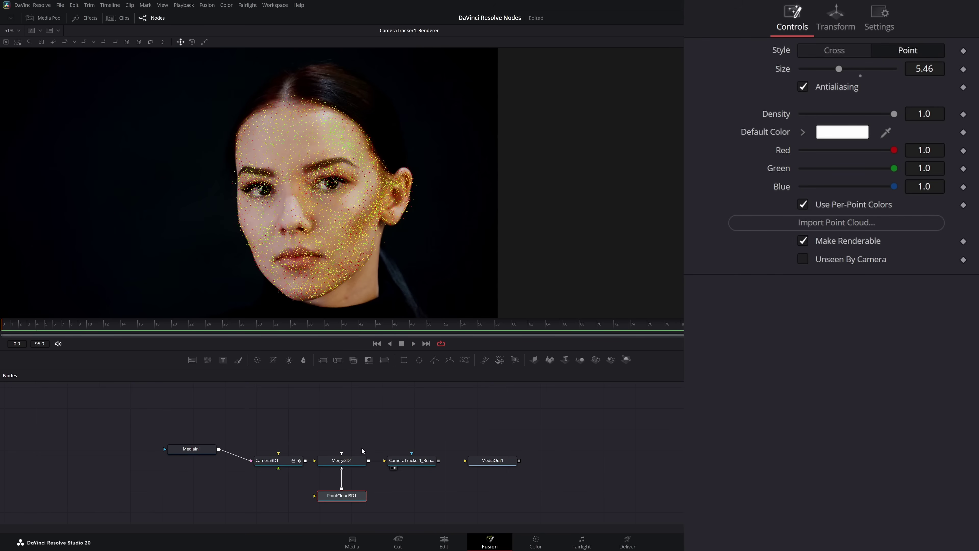
drag(343, 498, 275, 502)
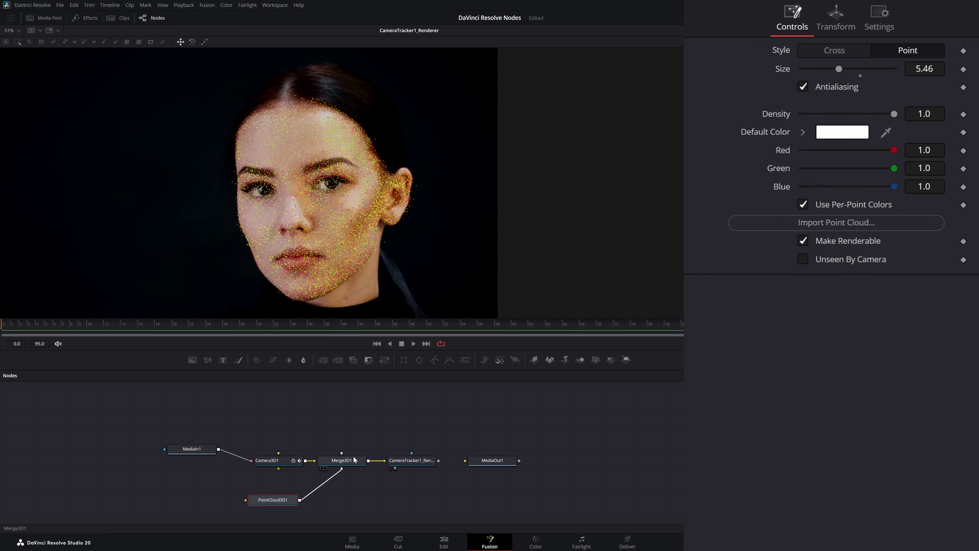
drag(349, 459, 271, 250)
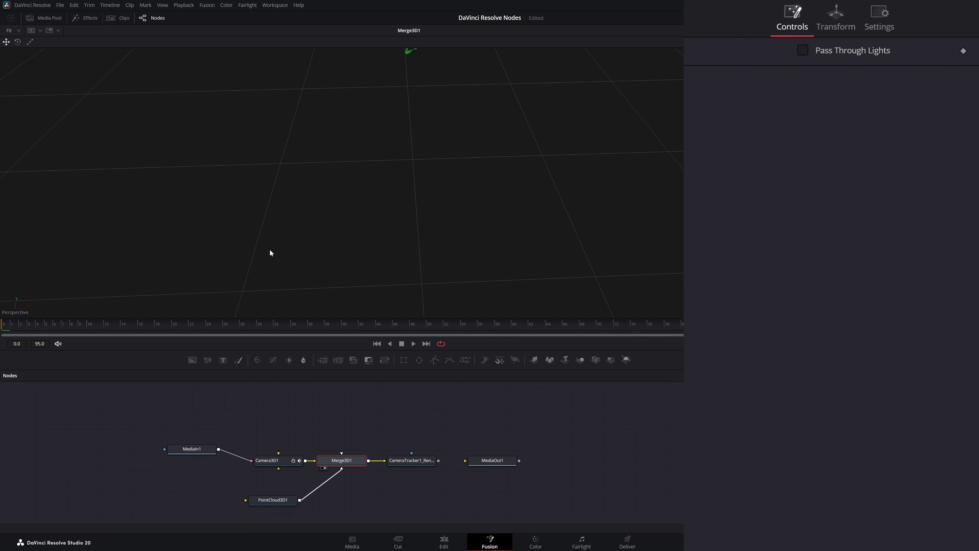
click(11, 31)
click(16, 45)
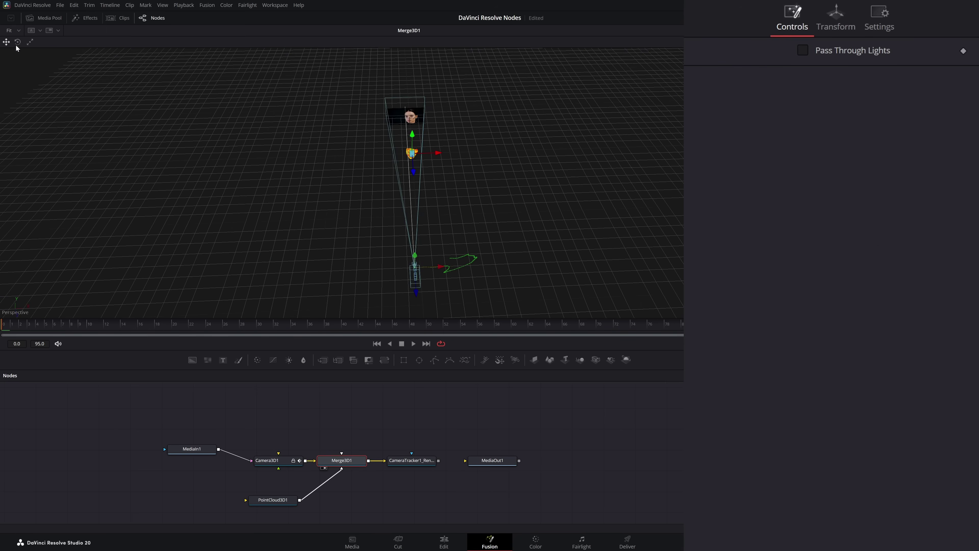
Examine the face point cloud in the 3D scene and play the clip to check the camera movement around it
scroll(420, 156, up, 6)
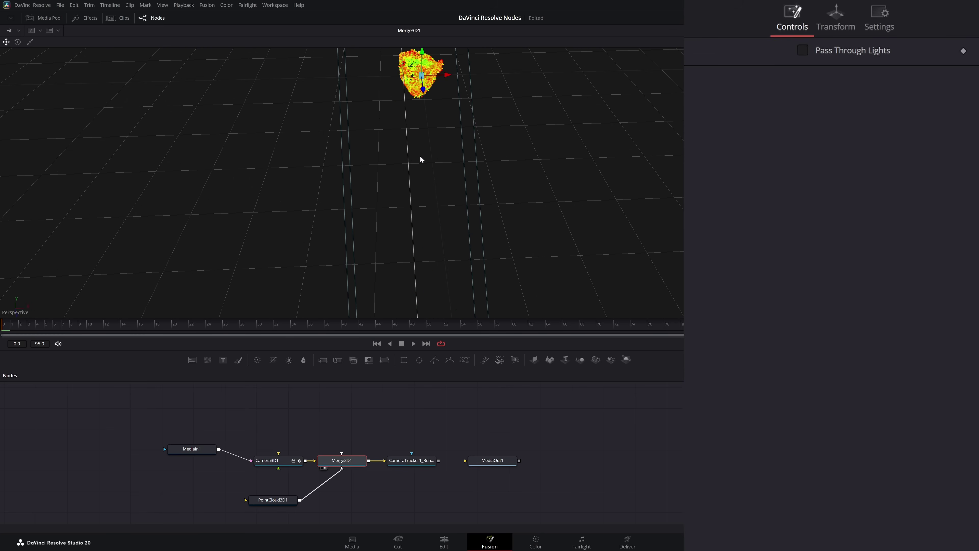
scroll(417, 137, up, 2)
drag(416, 135, 177, 314)
drag(274, 181, 235, 210)
scroll(276, 161, up, 5)
scroll(275, 161, down, 3)
scroll(275, 162, down, 5)
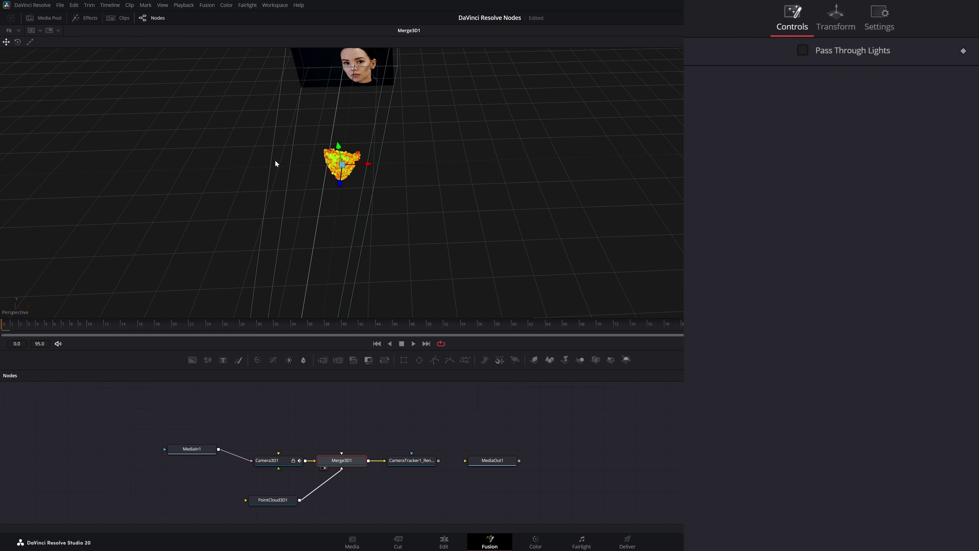
drag(323, 200, 355, 206)
click(417, 342)
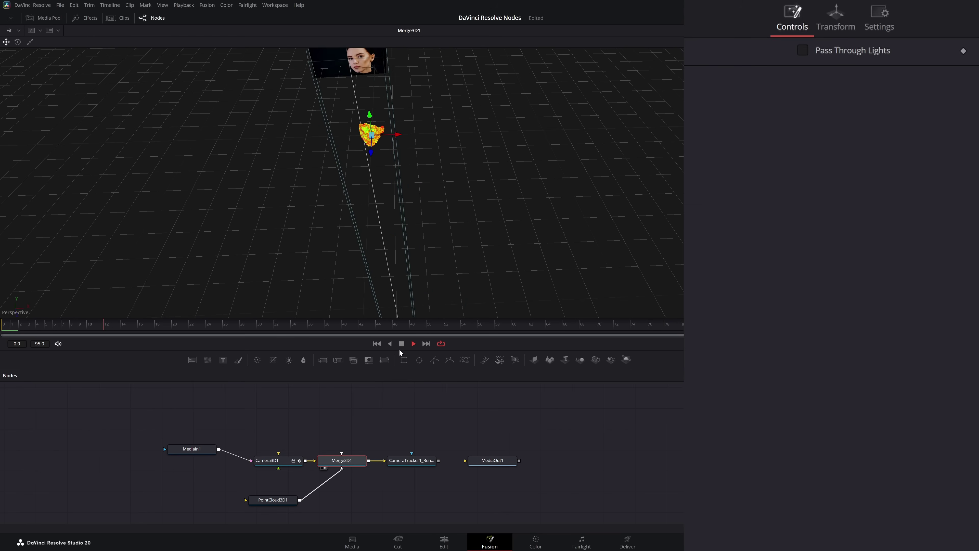
key(space)
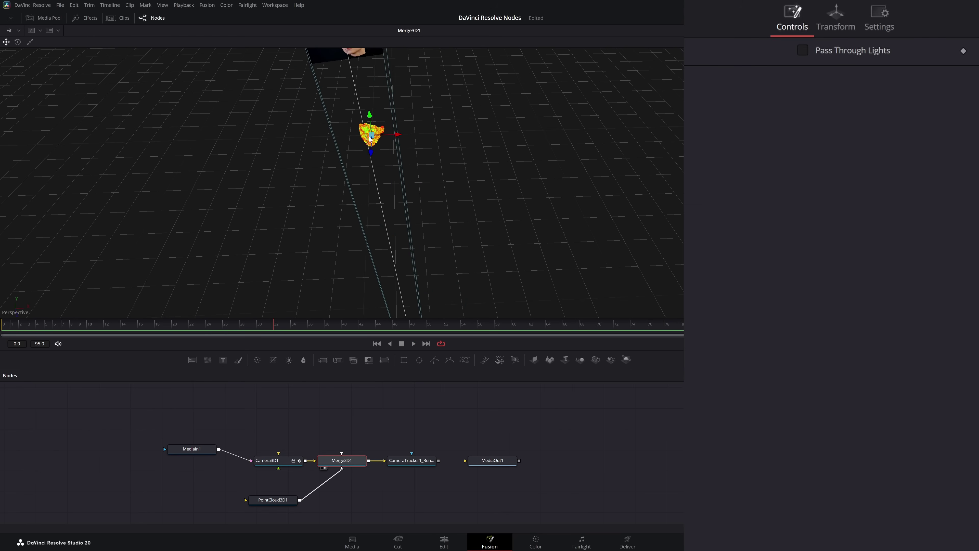
Add a Shape3D node above Merge3D1 and connect it to the merge
scroll(369, 135, up, 2)
drag(352, 120, 279, 295)
drag(550, 361, 342, 461)
drag(349, 418, 353, 419)
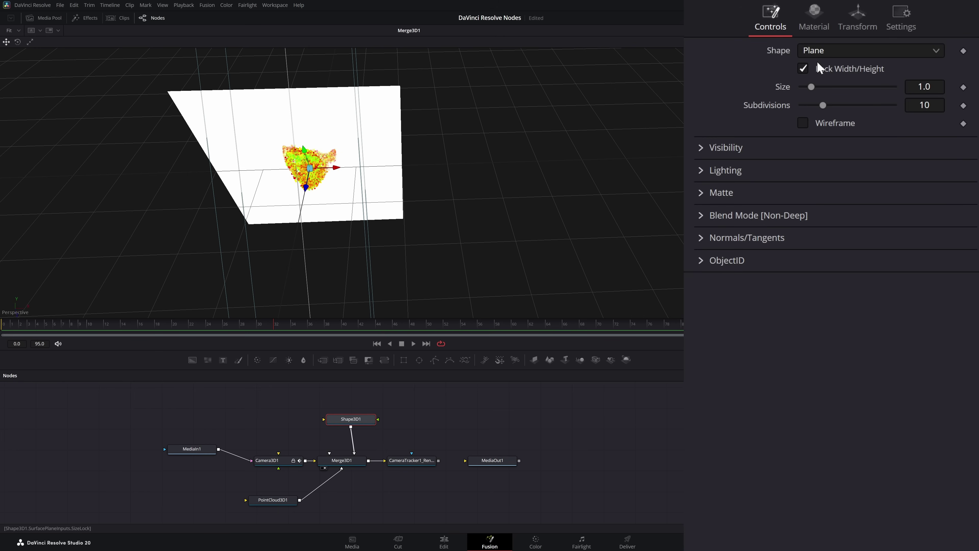
Change the shape to a sphere with base and height subdivisions of 100 and a radius of 0.09
click(815, 52)
click(844, 104)
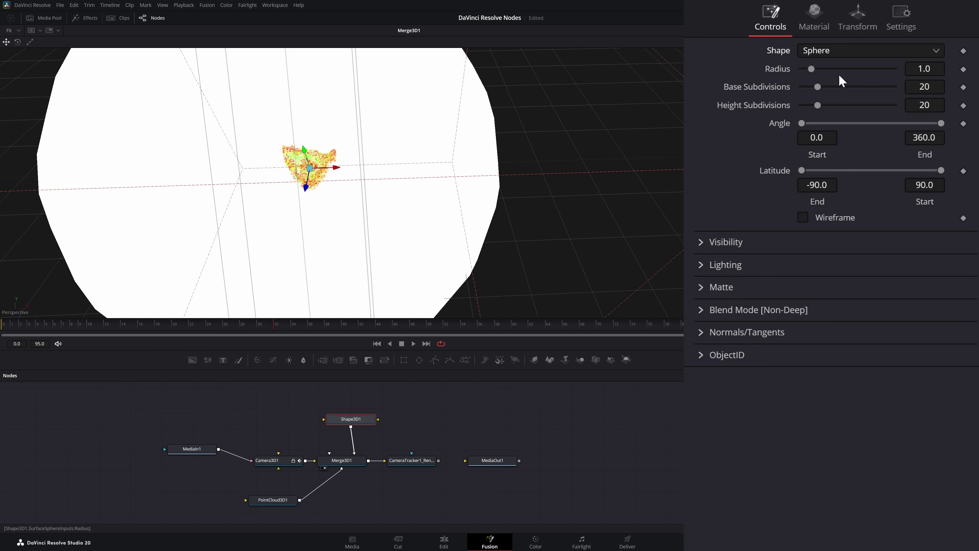
drag(820, 87, 944, 109)
drag(925, 68, 887, 68)
drag(807, 69, 803, 68)
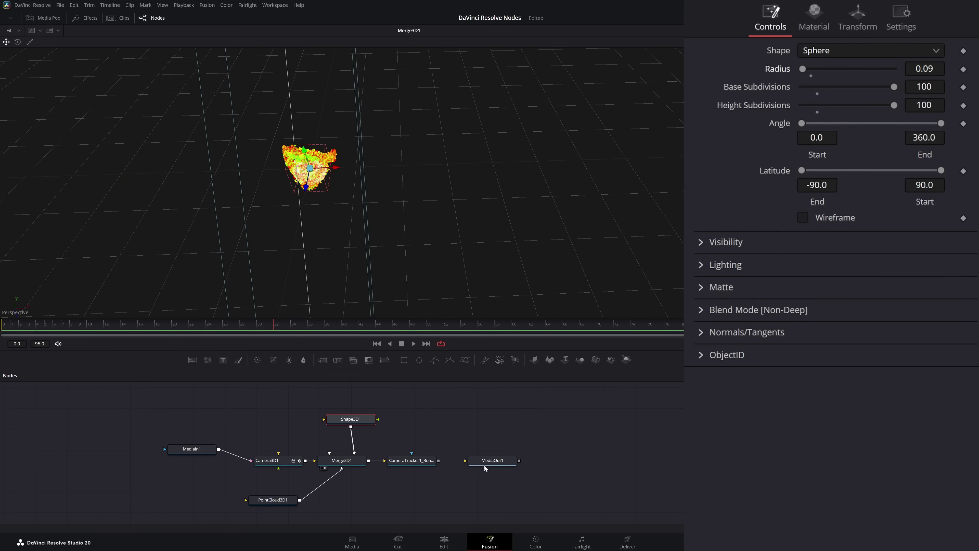
Show the CameraTracker1_Renderer output in the viewer and play the clip to check how the sphere follows the face
drag(419, 462, 326, 291)
click(413, 344)
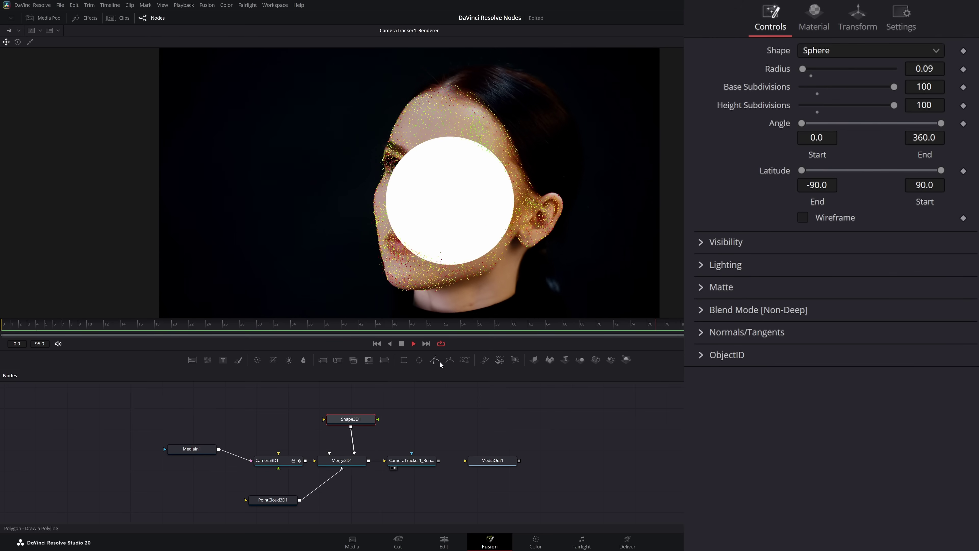
key(space)
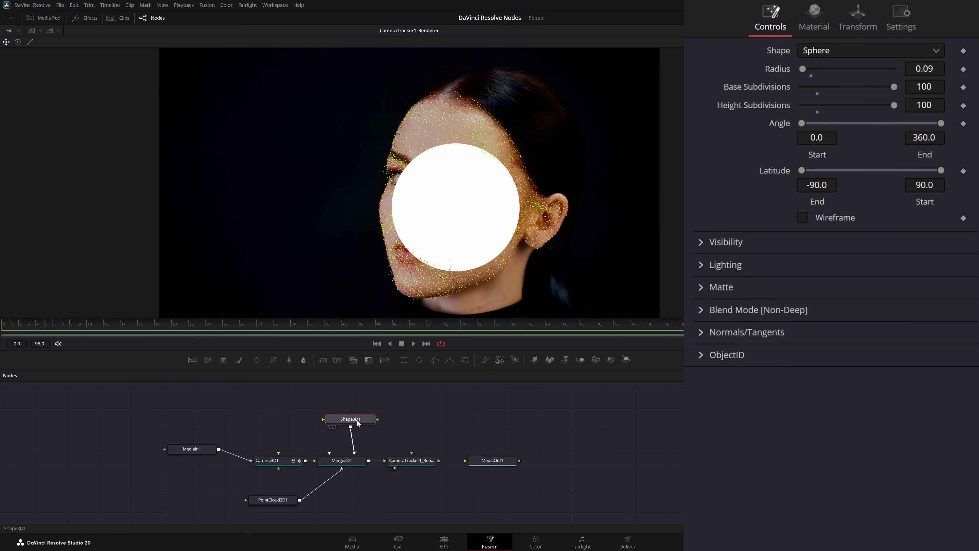
Move the Shape3D1 node up and away from Merge3D1 and reduce the sphere's radius to 0.02
drag(354, 421, 315, 412)
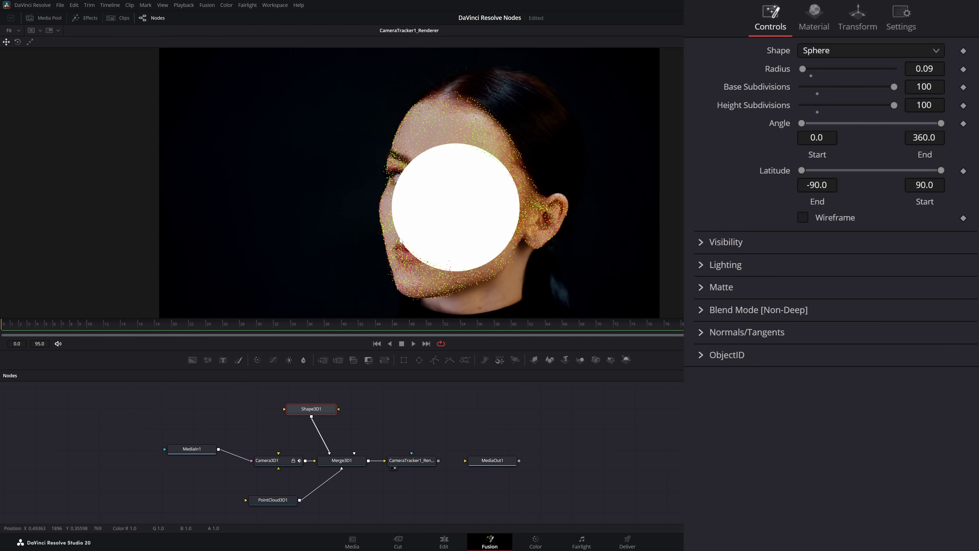
drag(310, 407, 312, 407)
drag(924, 69, 909, 69)
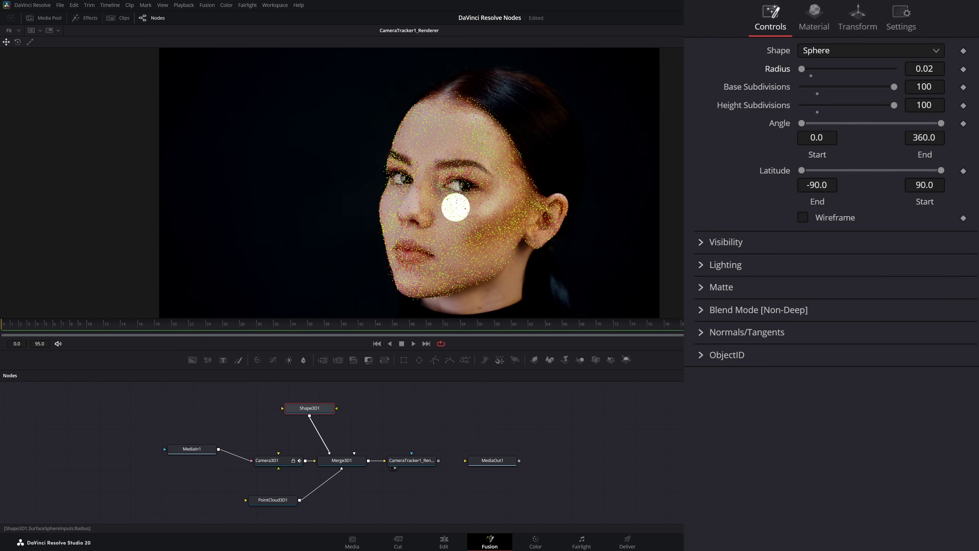
Move the sphere beside the face to about X -0.164 and Z 0.046 in the Merge3D1 scene, and show the renderer output
click(858, 15)
drag(924, 67, 905, 67)
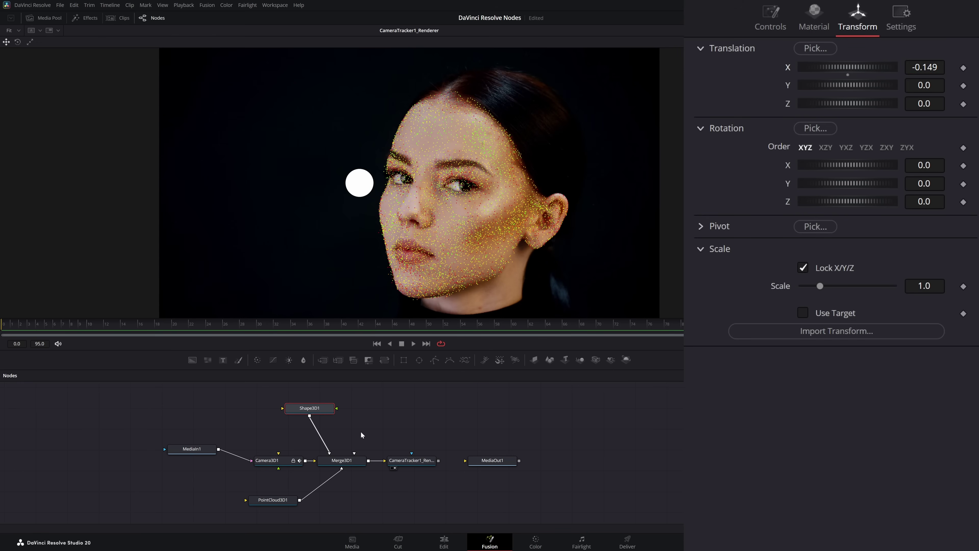
drag(348, 460, 342, 283)
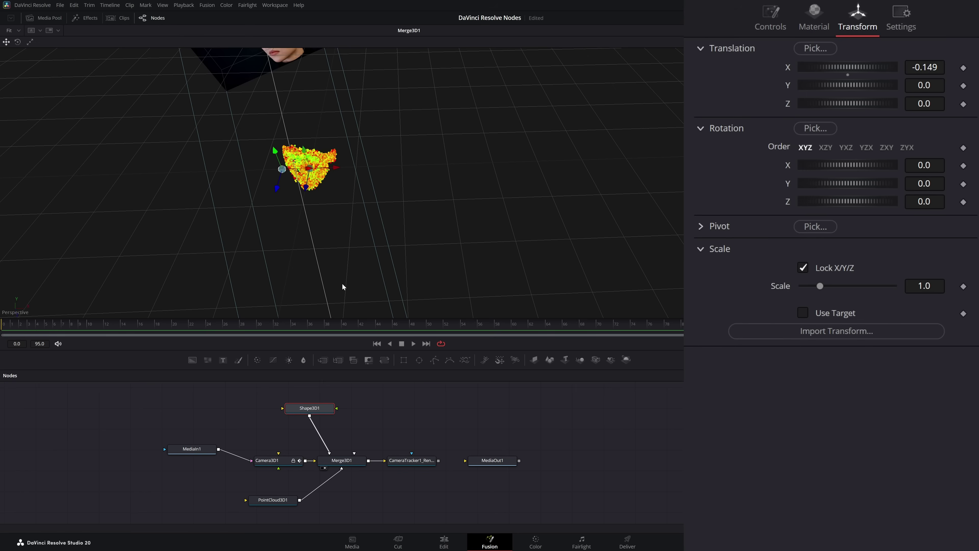
click(380, 342)
drag(285, 196, 384, 219)
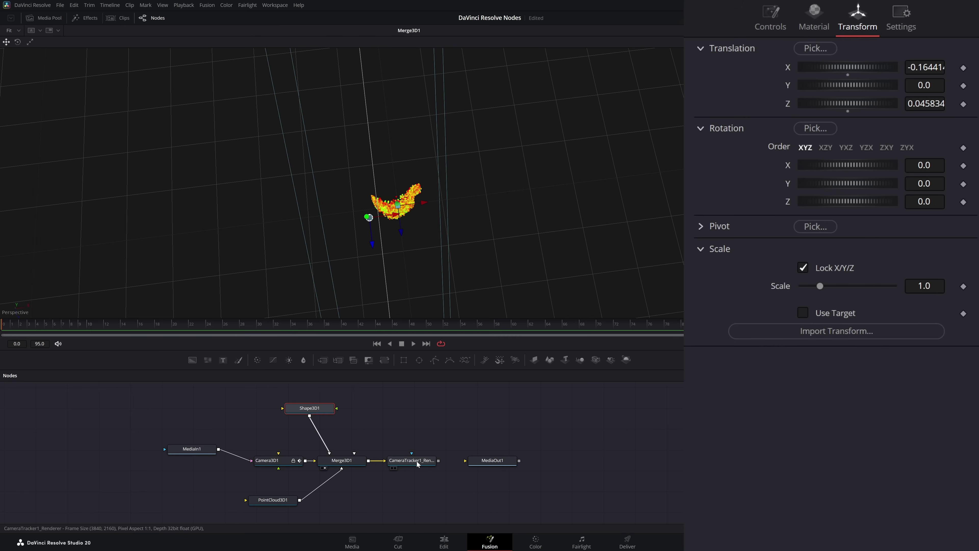
drag(417, 463, 354, 277)
Give the sphere a yellow #ffff14 diffuse color and set its specular exponent to 14.5
click(817, 21)
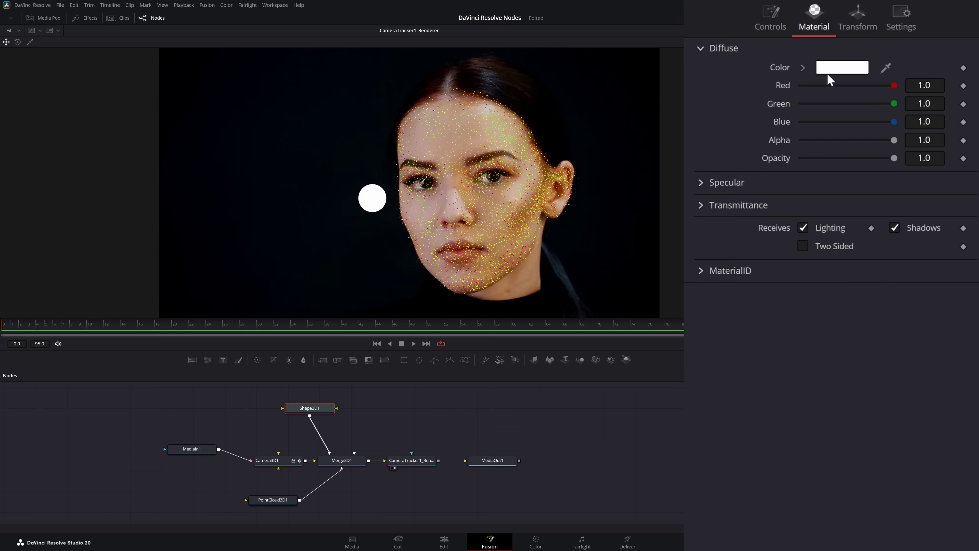
click(844, 73)
mouse_move(559, 223)
mouse_down()
mouse_move(545, 226)
mouse_move(551, 217)
mouse_up()
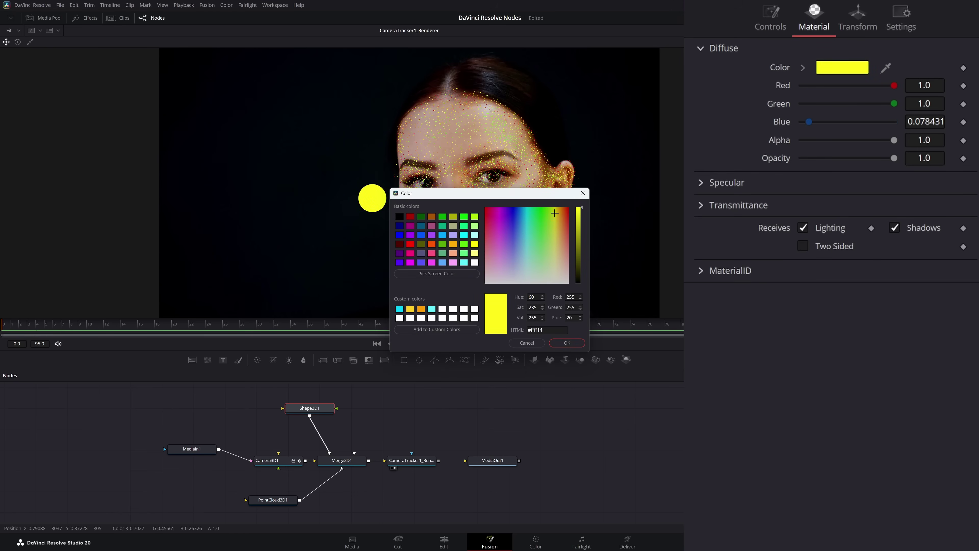
click(568, 344)
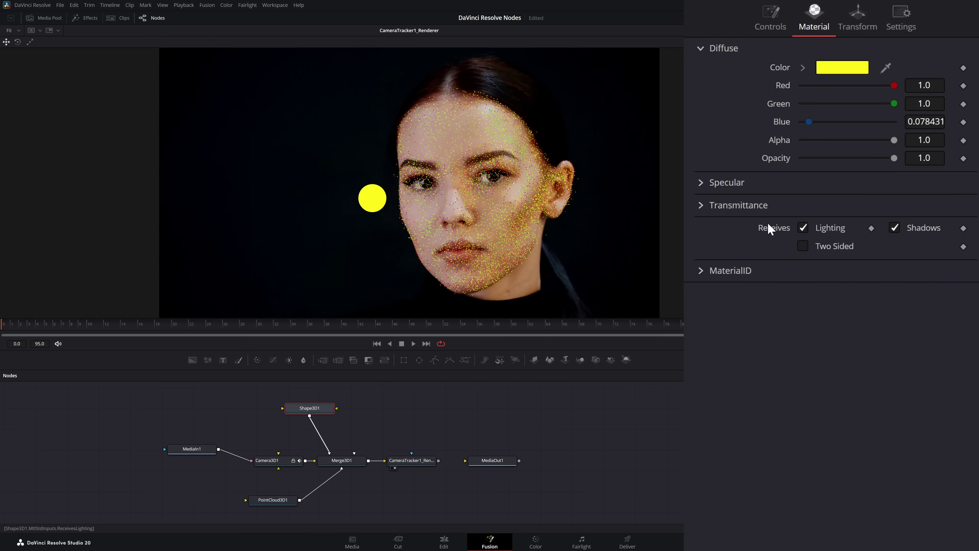
click(701, 183)
drag(863, 293, 828, 290)
Enable lighting and shadows in CameraTracker1_Renderer, and add a spot light connected to Merge3D1
click(412, 465)
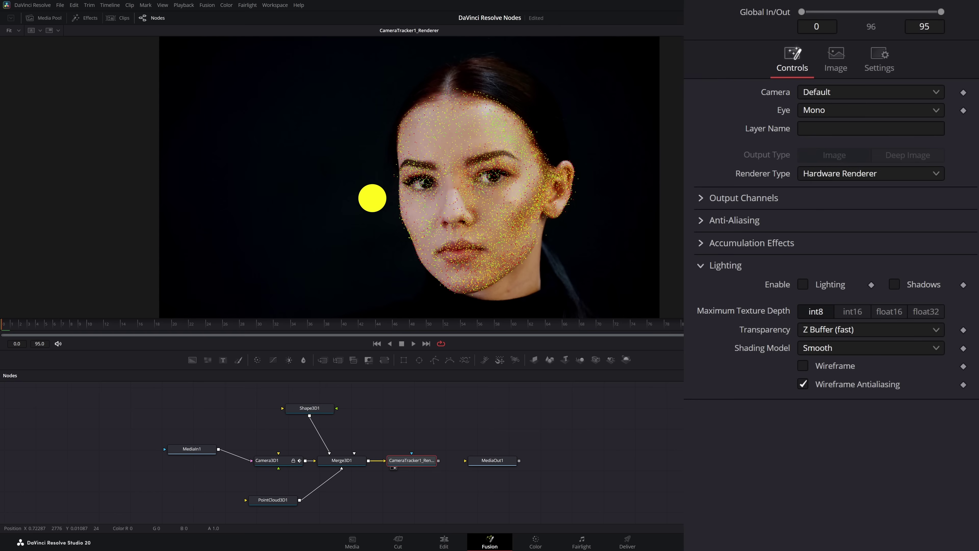
click(803, 285)
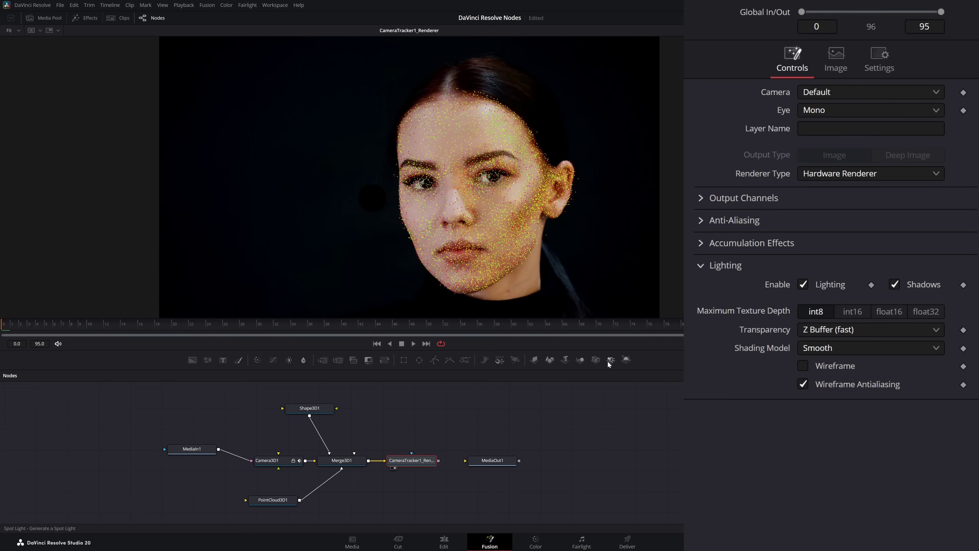
drag(608, 361, 354, 453)
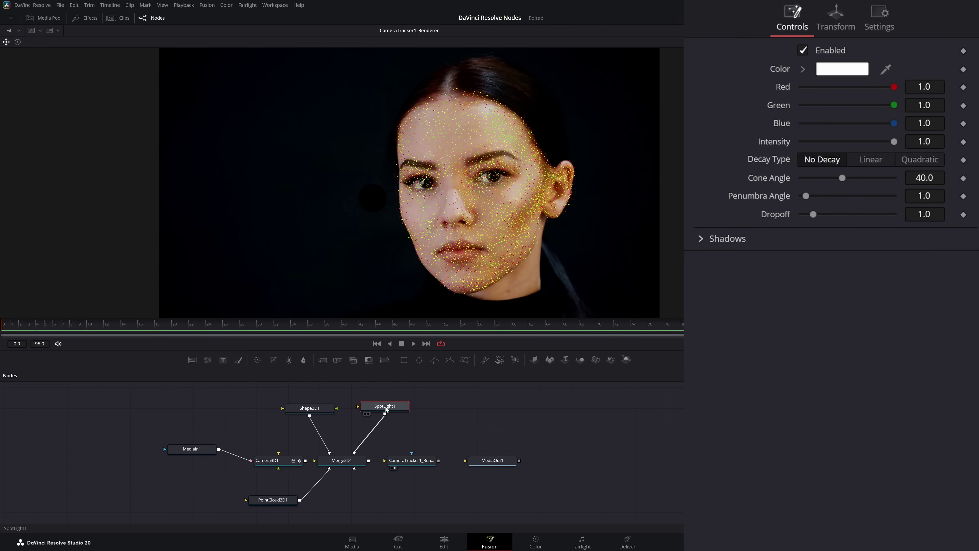
Rotate the spot light -90 on X, raise it on Y, and set cone angle 87.17 and penumbra angle 11.5
click(839, 21)
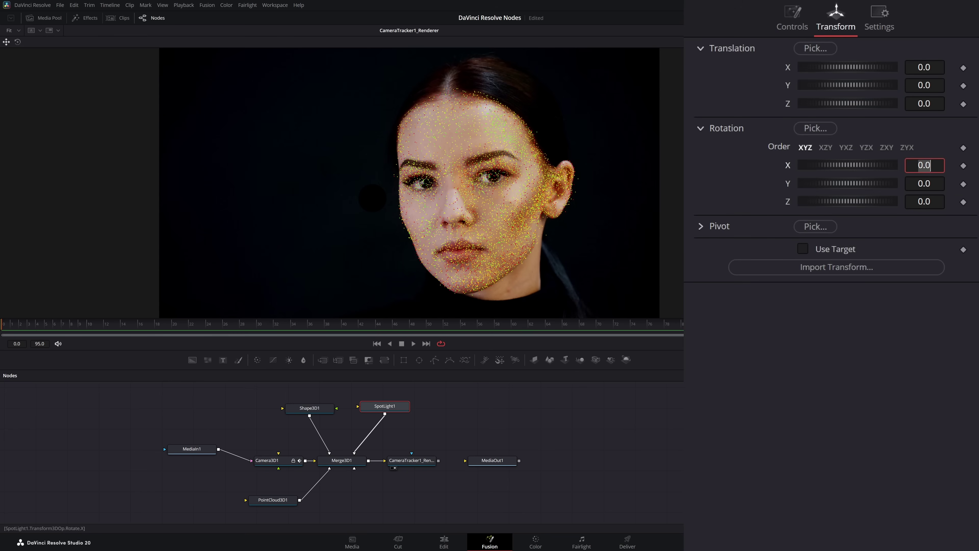
text(-90)
key(Tab)
drag(852, 86, 902, 91)
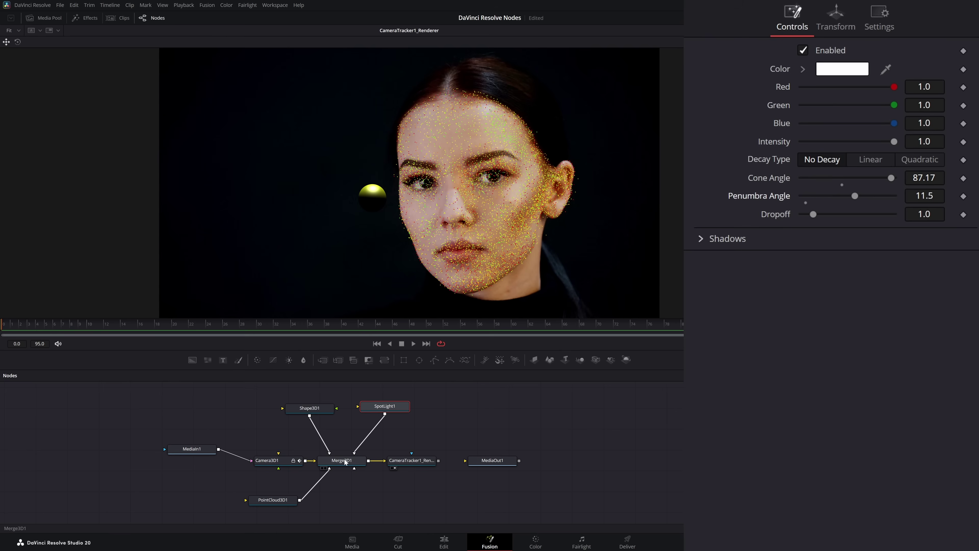
Position the spot light above the face point cloud in the Merge3D1 scene at about X 0.087, Y 0.488 and Z 0.044
drag(343, 461, 338, 265)
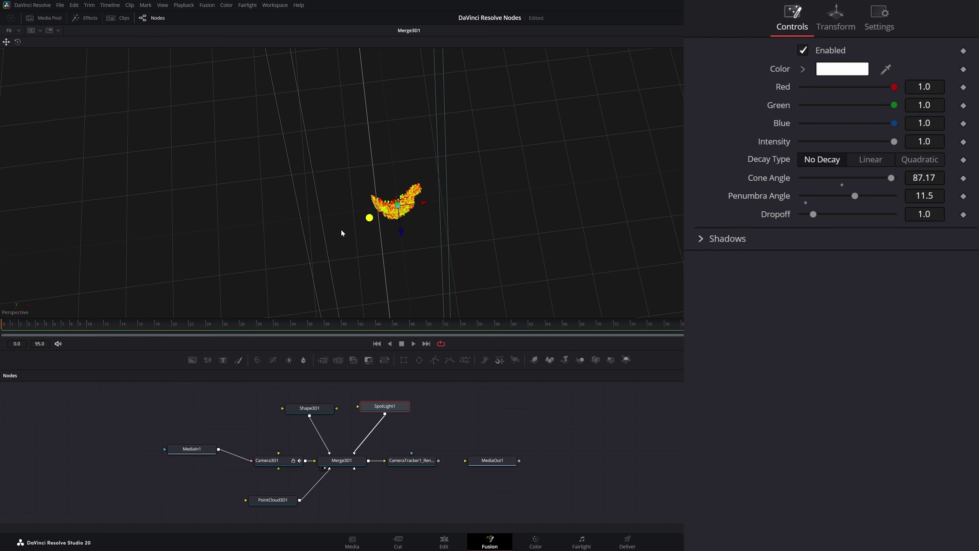
drag(341, 232, 317, 266)
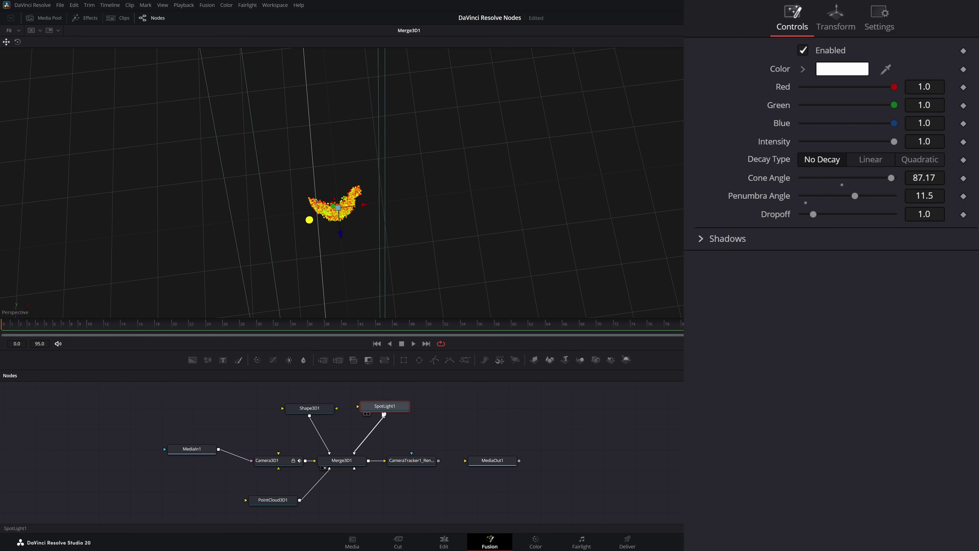
drag(385, 407, 386, 408)
drag(339, 239, 333, 151)
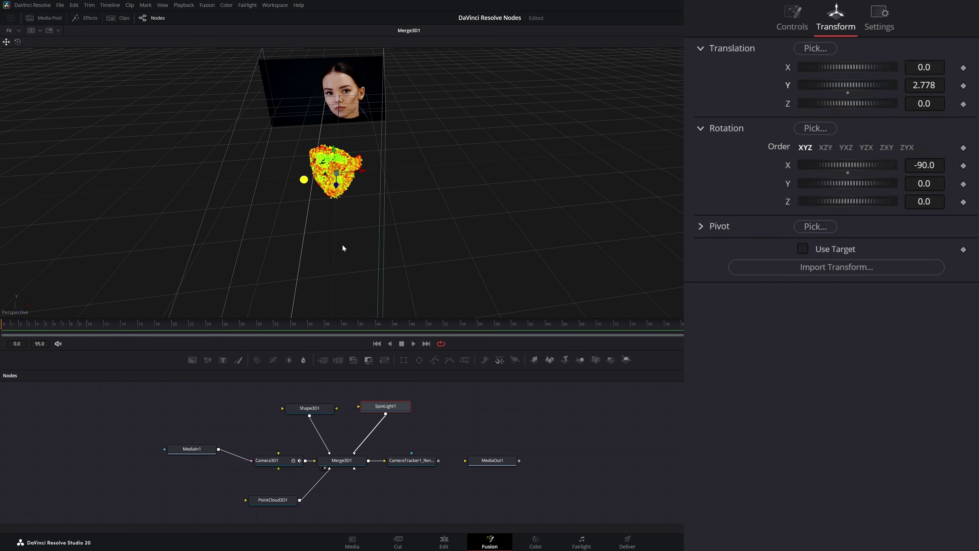
scroll(342, 244, up, 2)
drag(848, 85, 804, 87)
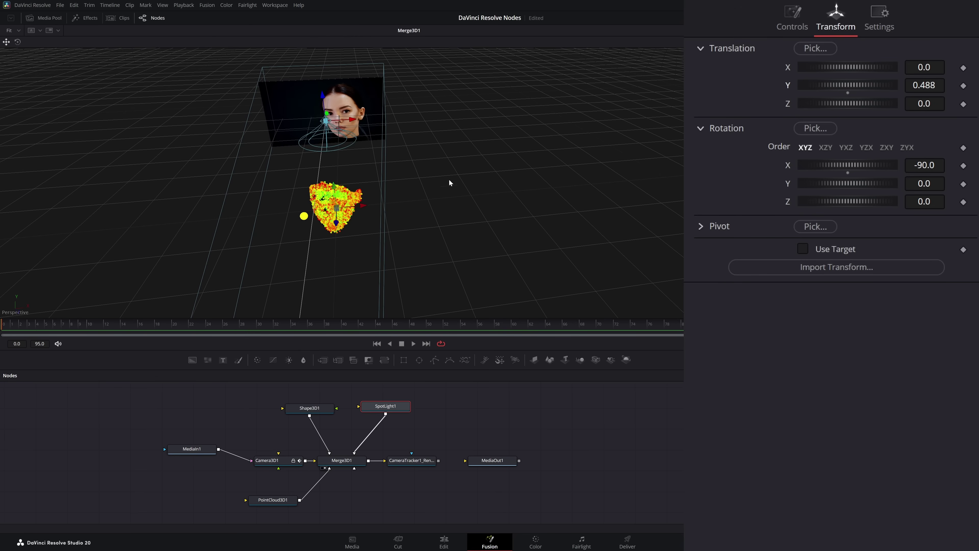
drag(352, 120, 369, 120)
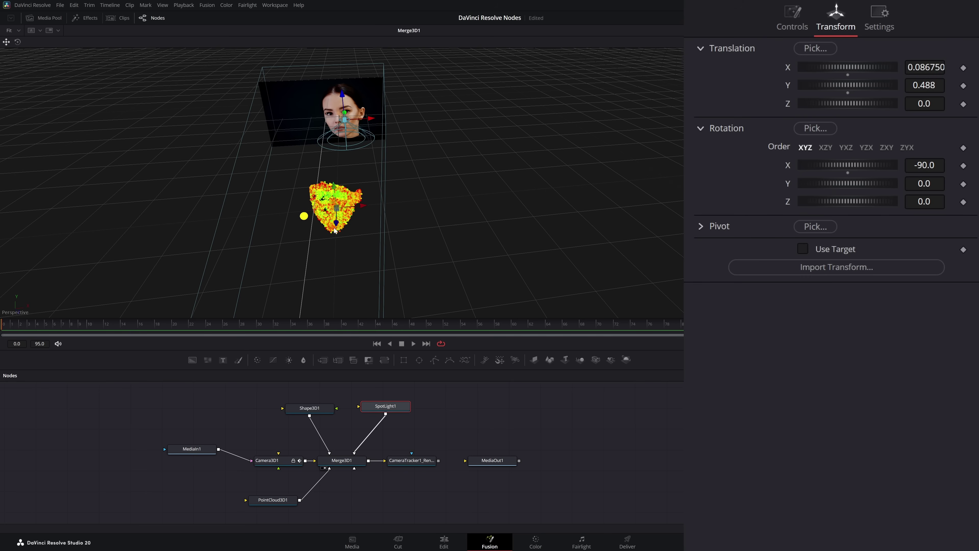
drag(335, 230, 433, 208)
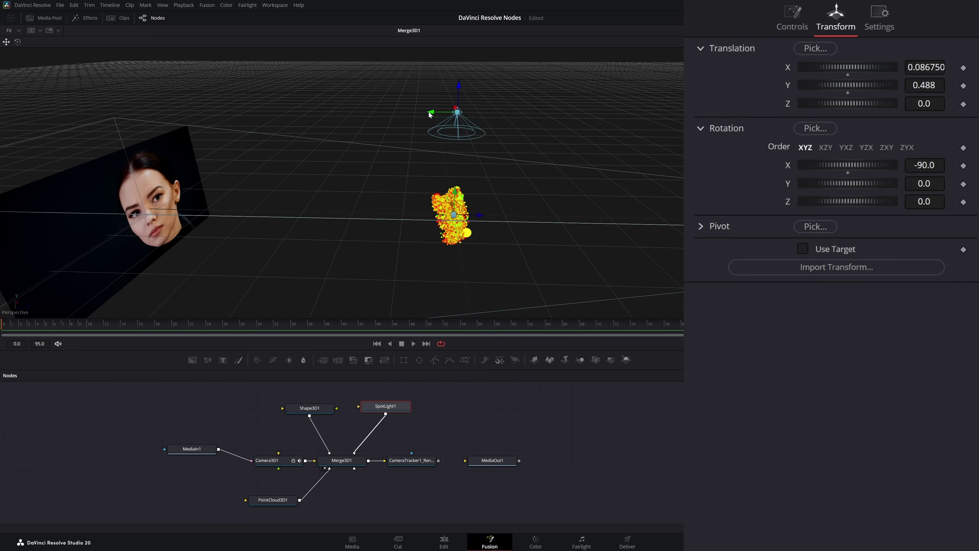
drag(431, 115, 439, 112)
Aim the spot light with rotation X -79.3 and Z -14.3, and show the renderer output
drag(814, 201, 758, 201)
drag(848, 165, 889, 165)
drag(528, 236, 434, 228)
drag(412, 460, 350, 293)
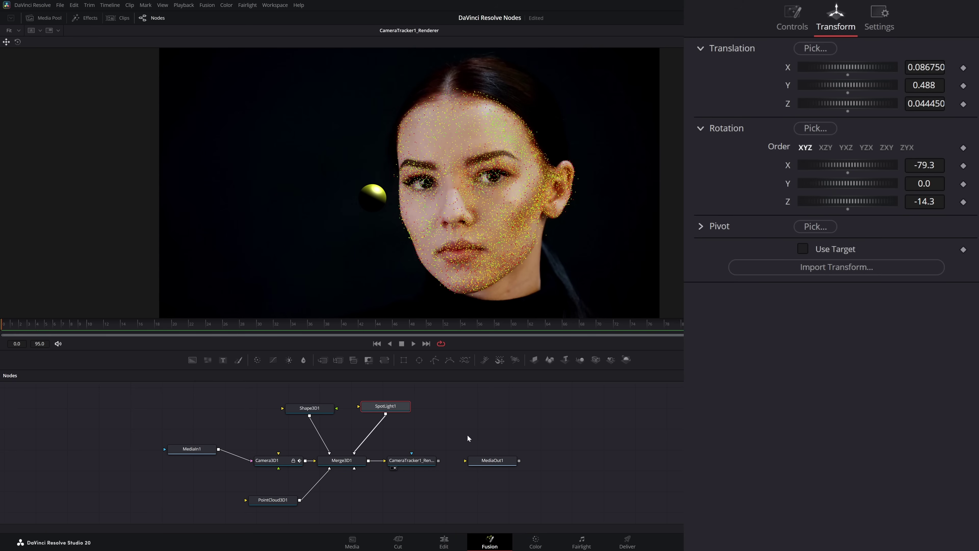
Add an Ambient Light node and connect it to Merge3D1
key(shift+space)
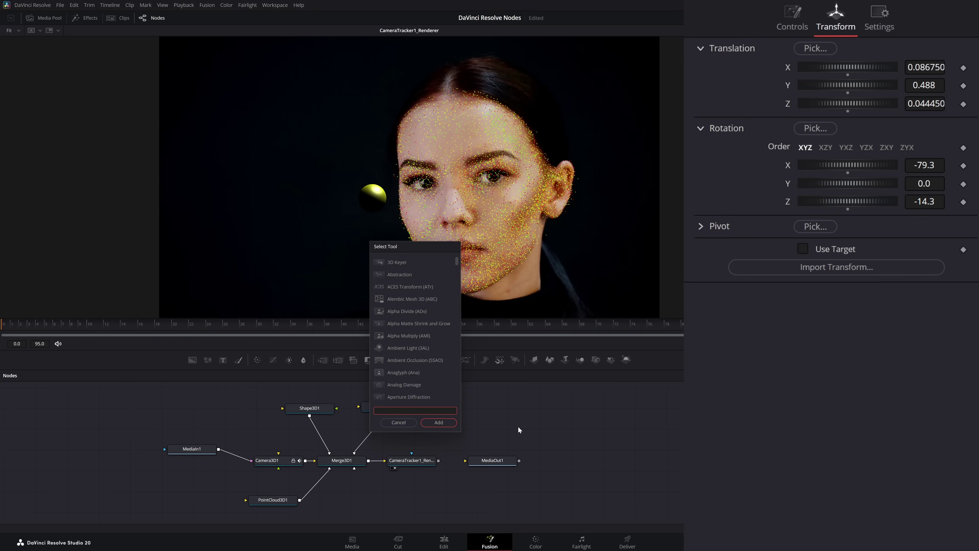
text(ambi)
key(Return)
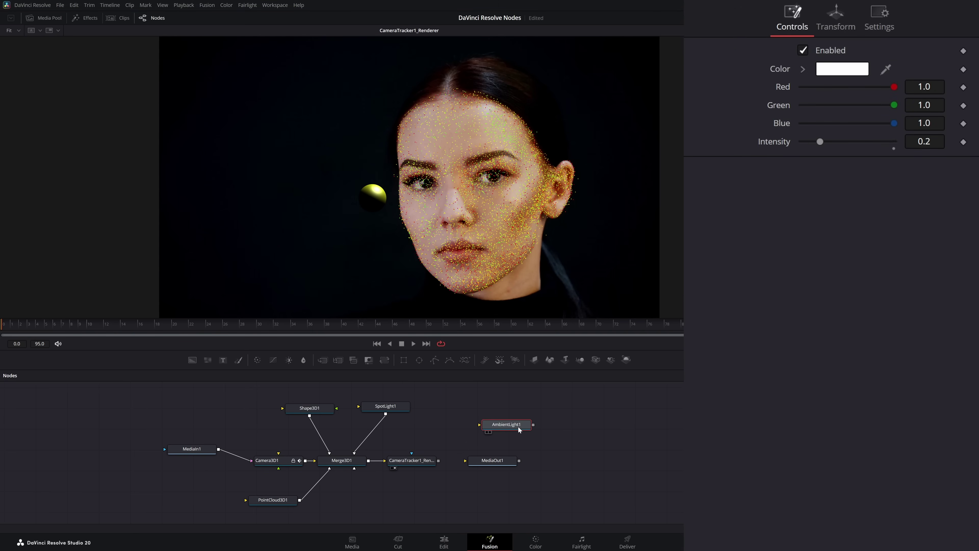
drag(518, 427, 367, 459)
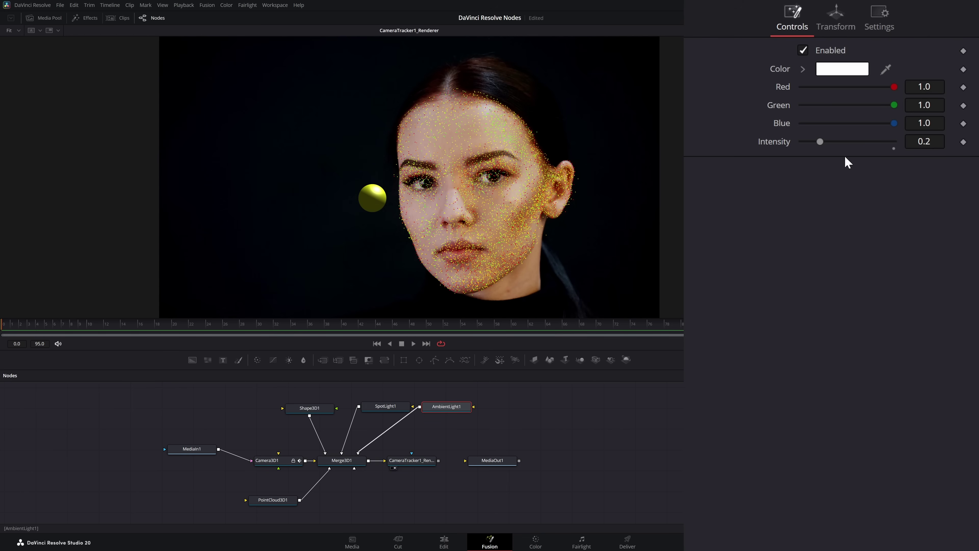
Lower the ambient light's intensity to 0.1721 and move both light nodes clear of the shape branch
click(924, 141)
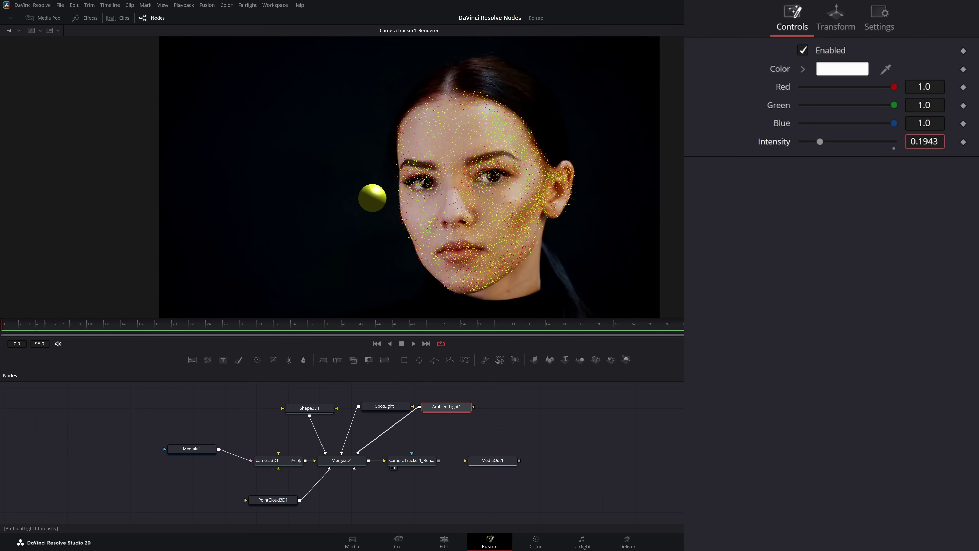
drag(819, 141, 818, 141)
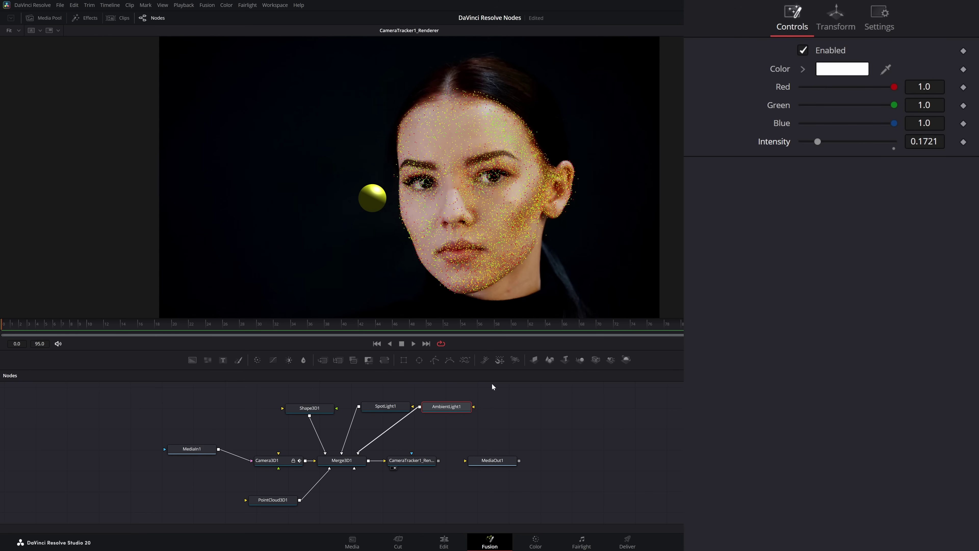
drag(368, 394, 480, 436)
Move Shape3D1 away from Merge3D1 and insert a Duplicate 3D node between them
drag(310, 410, 281, 409)
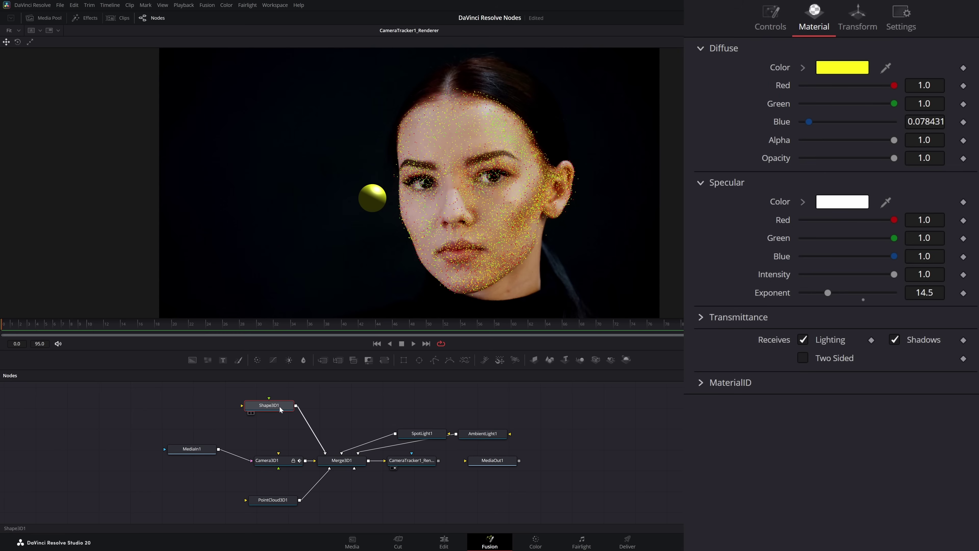
key(shift+space)
text(ambi)
key(BackSpace)
key(BackSpace)
key(BackSpace)
key(BackSpace)
text(dup)
key(Return)
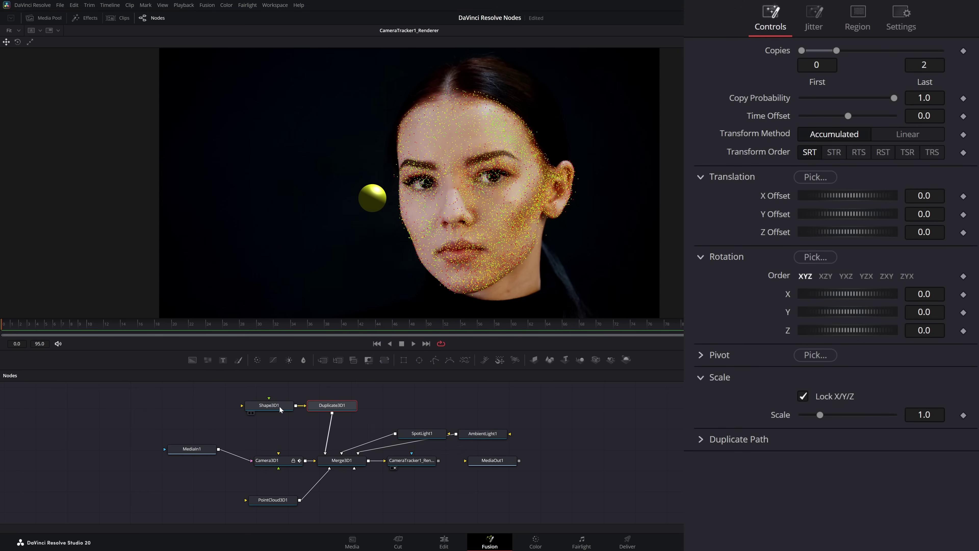
drag(331, 406, 334, 406)
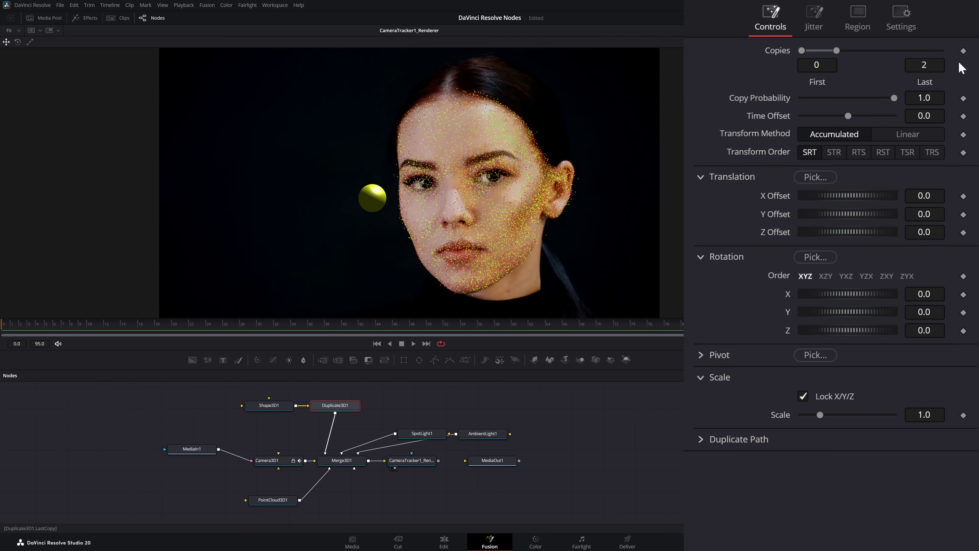
Set the last copy of Duplicate3D1 to 12
double_click(924, 64)
text(12)
key(Tab)
text(3)
key(Return)
Try an X offset of 0.042 between the copies, and rotate them about Z into a ring around the head
drag(924, 195, 927, 195)
drag(860, 195, 904, 195)
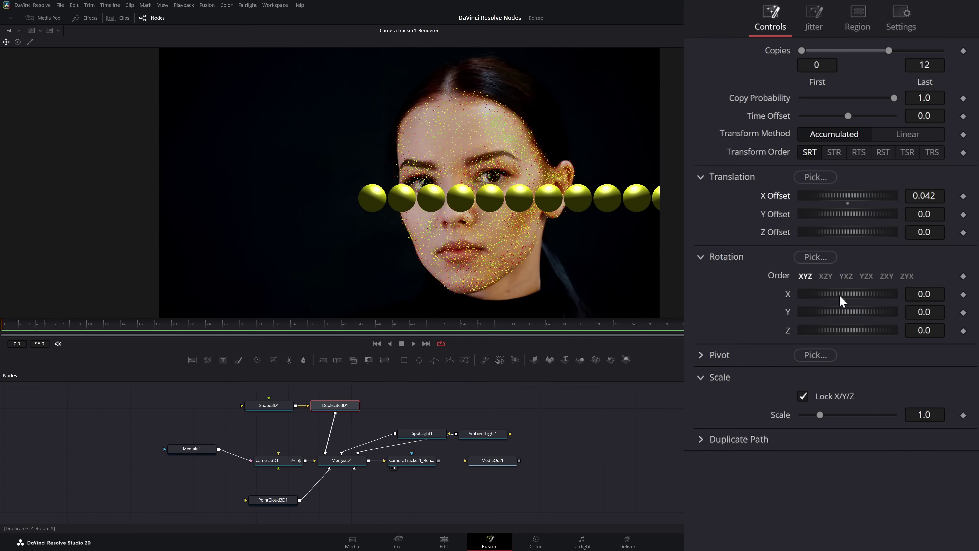
drag(844, 333, 853, 336)
drag(848, 196, 840, 195)
Shift Shape3D1 to about X -0.169, Y 0.005 and Z 0.086, and play the clip to check the sphere ring
click(272, 408)
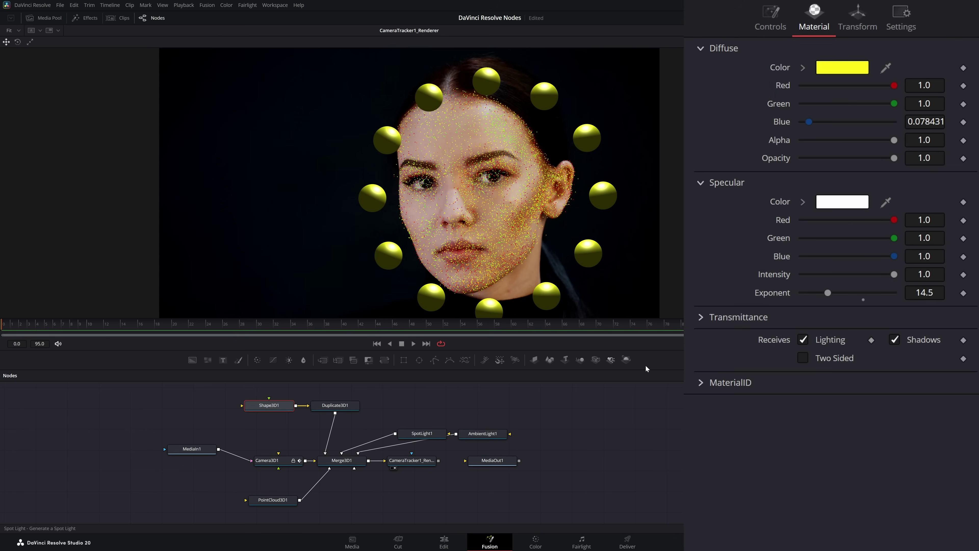
click(858, 20)
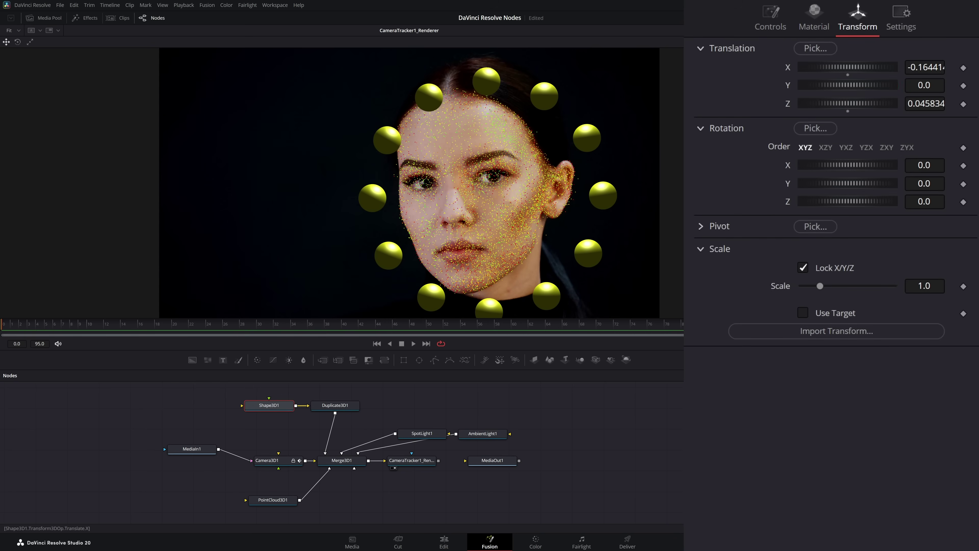
click(414, 343)
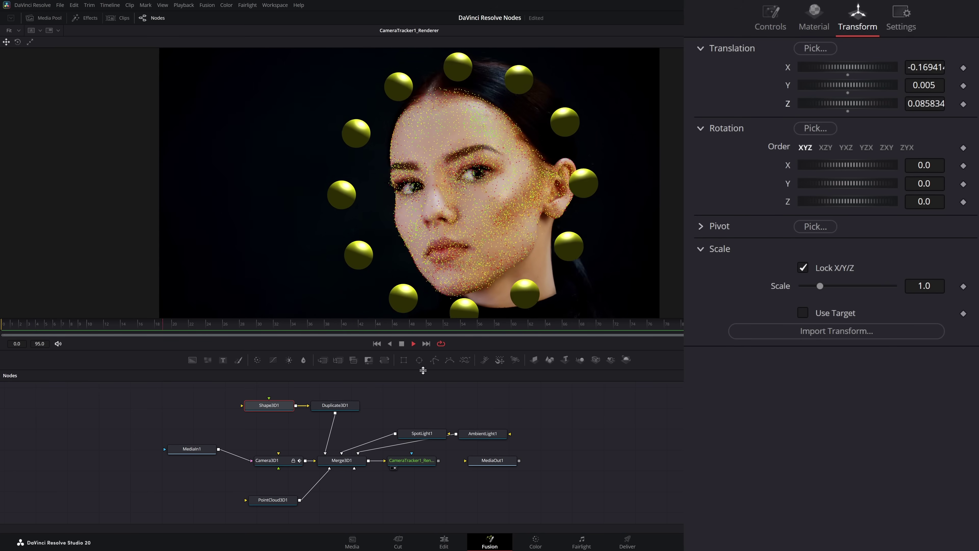
click(402, 344)
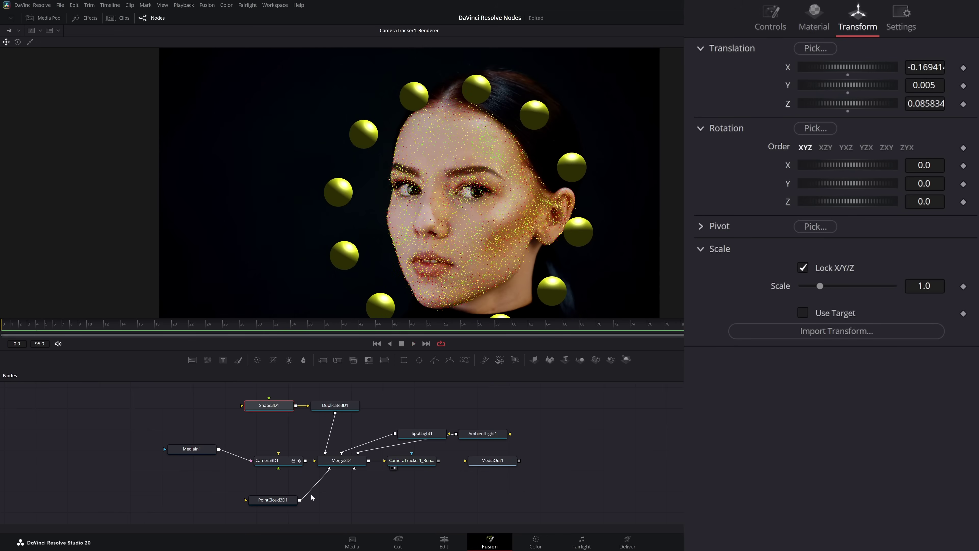
Make PointCloud3D1 non-renderable so its points are left out of the render, and play the clip to check the sphere ring
click(276, 501)
click(806, 242)
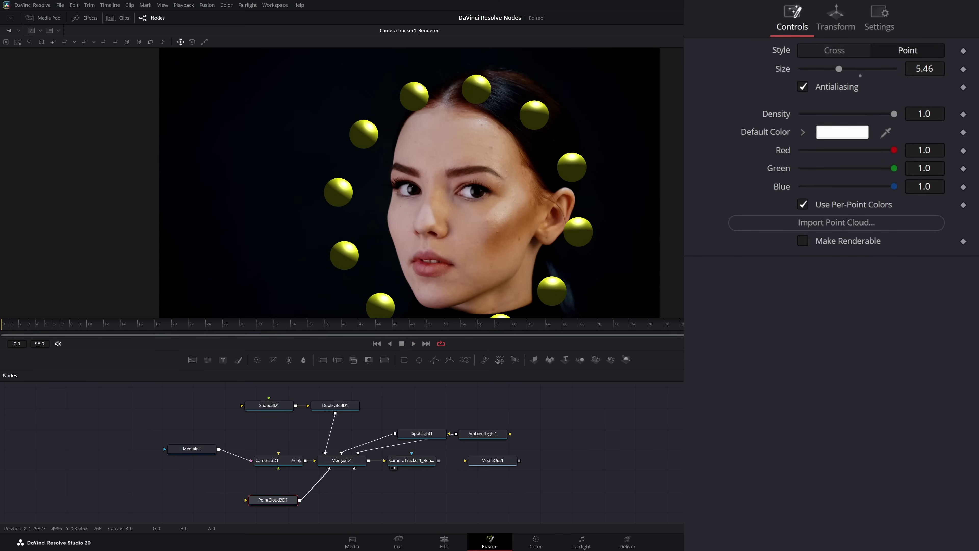
click(413, 343)
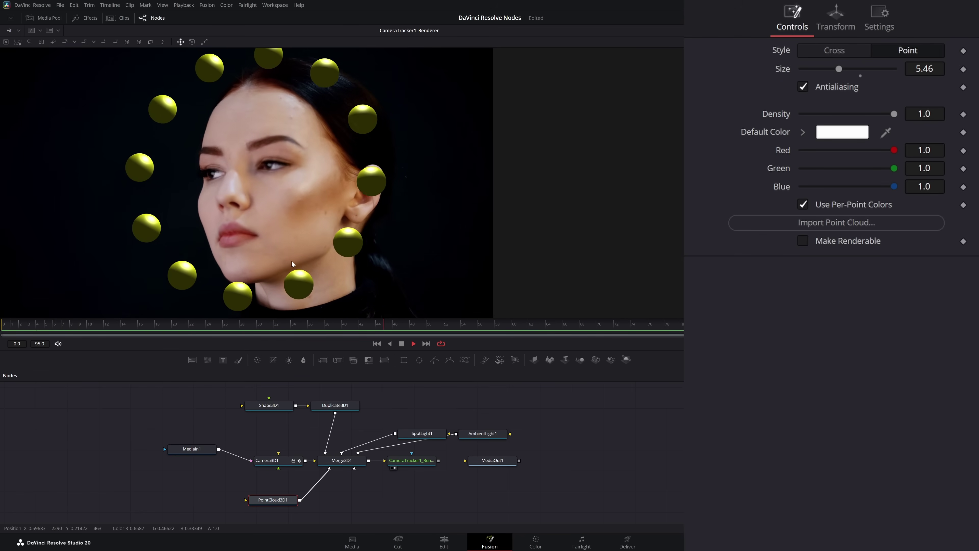
click(402, 344)
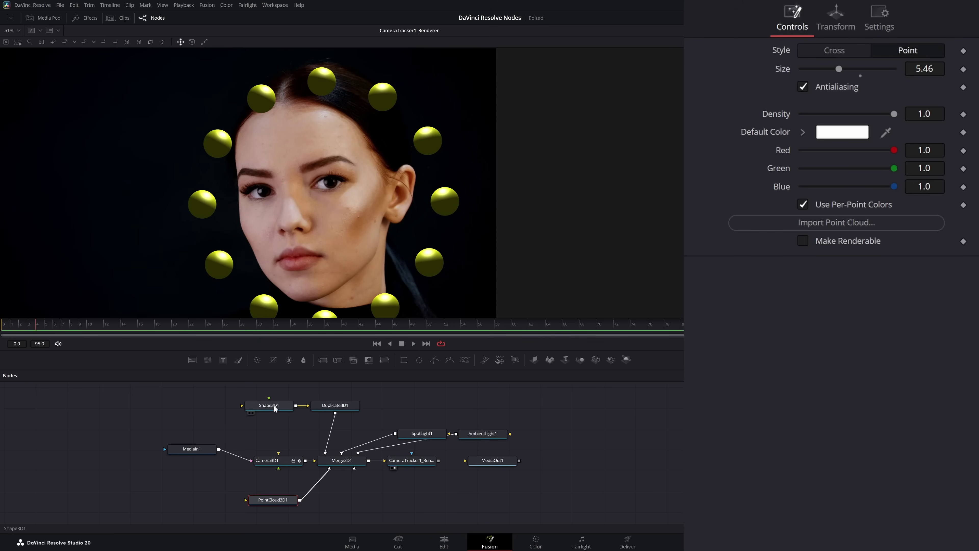
Insert a Merge 3D node between Shape3D1 and Duplicate3D1, and connect a second Shape 3D node to it
drag(274, 406, 237, 405)
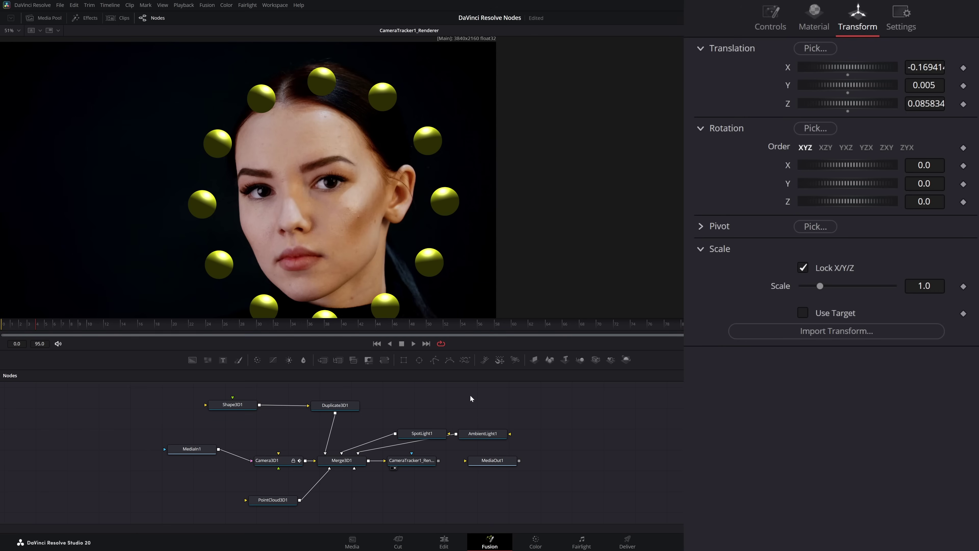
drag(580, 360, 542, 380)
drag(291, 425, 212, 405)
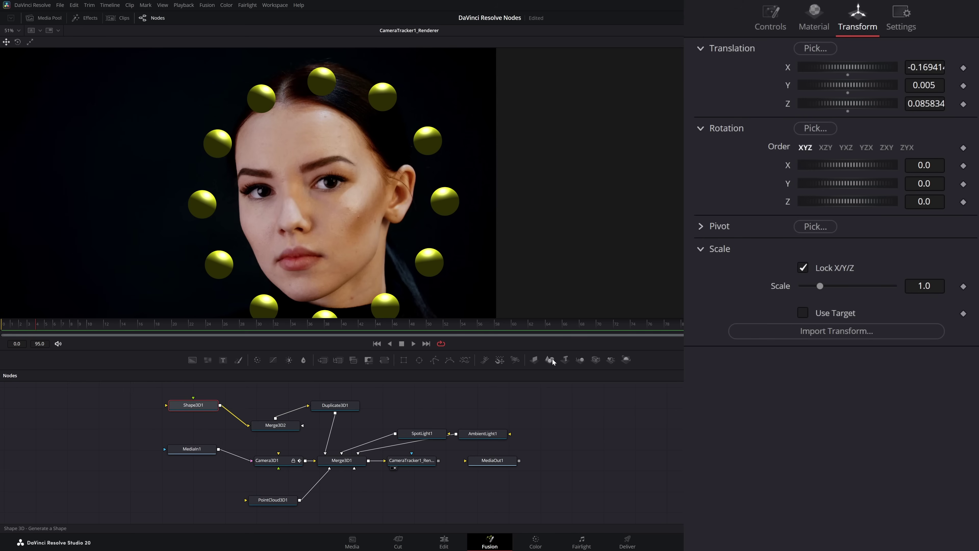
drag(552, 359, 269, 404)
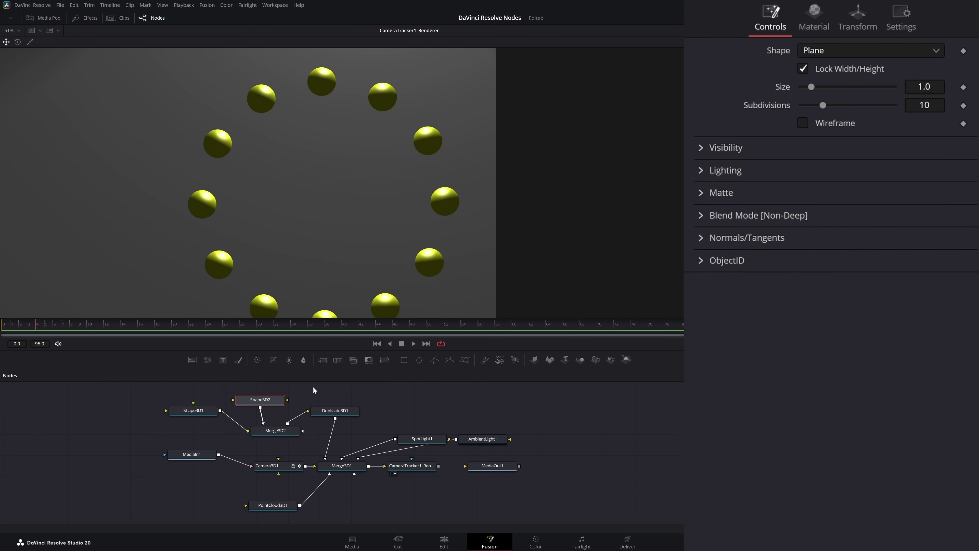
Make Shape3D2 a cylinder with radius 0.003 and height 0.485, and shift it along X
click(810, 28)
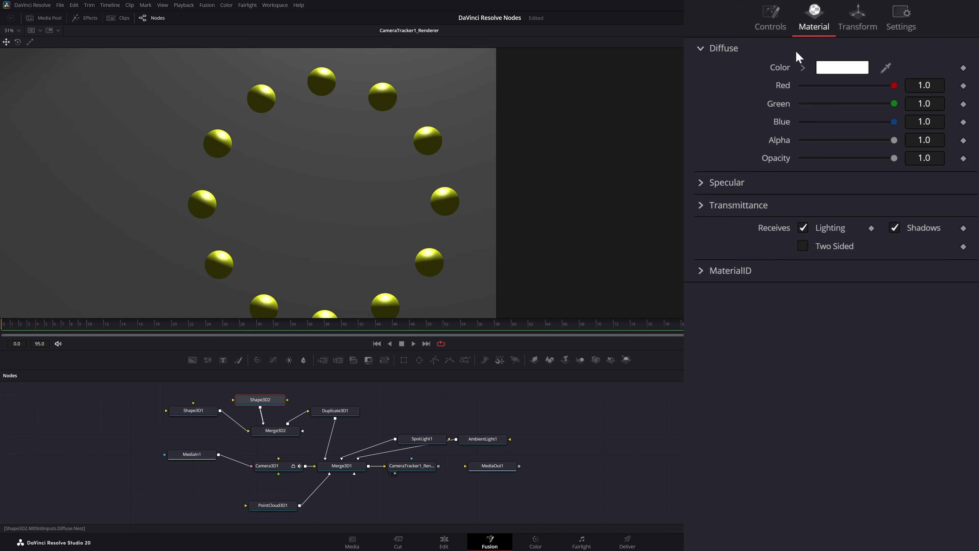
click(770, 28)
click(826, 50)
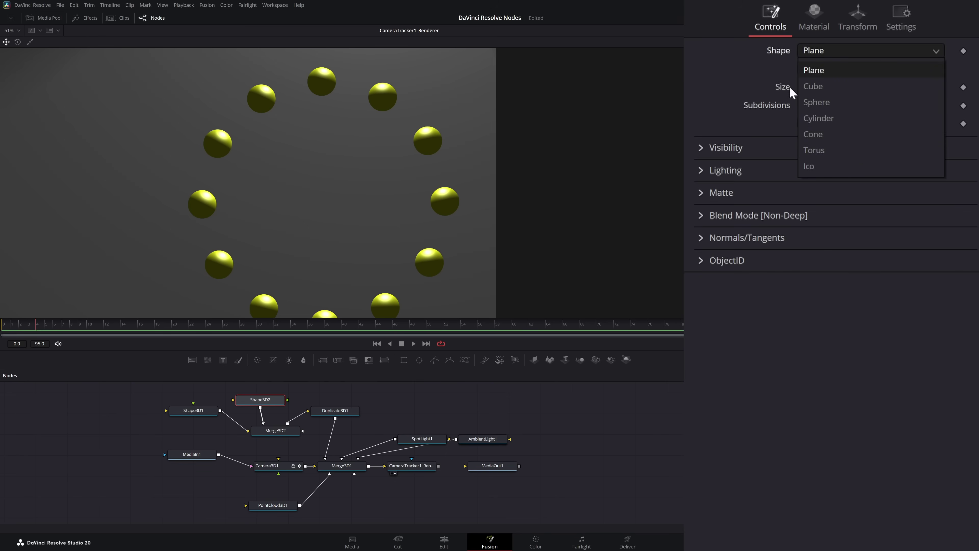
click(847, 122)
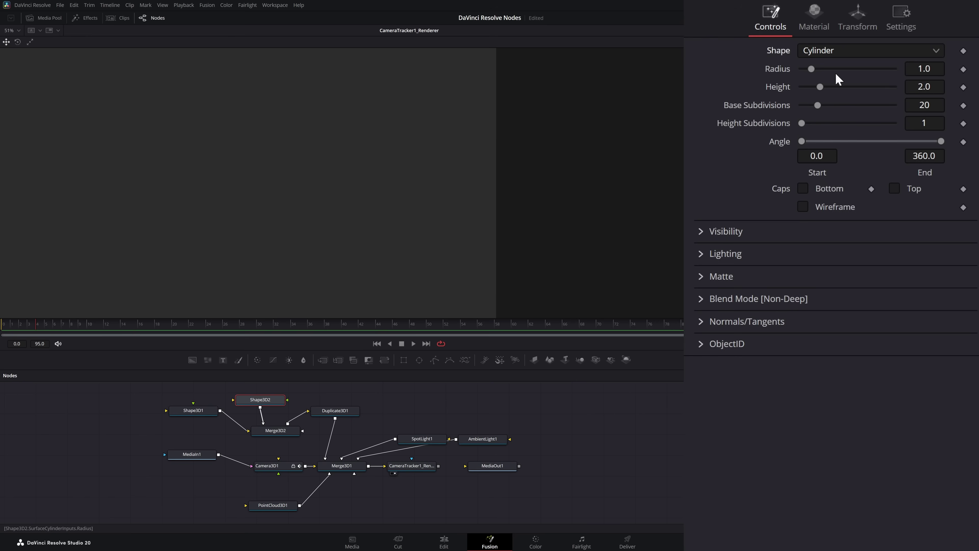
drag(924, 69, 906, 68)
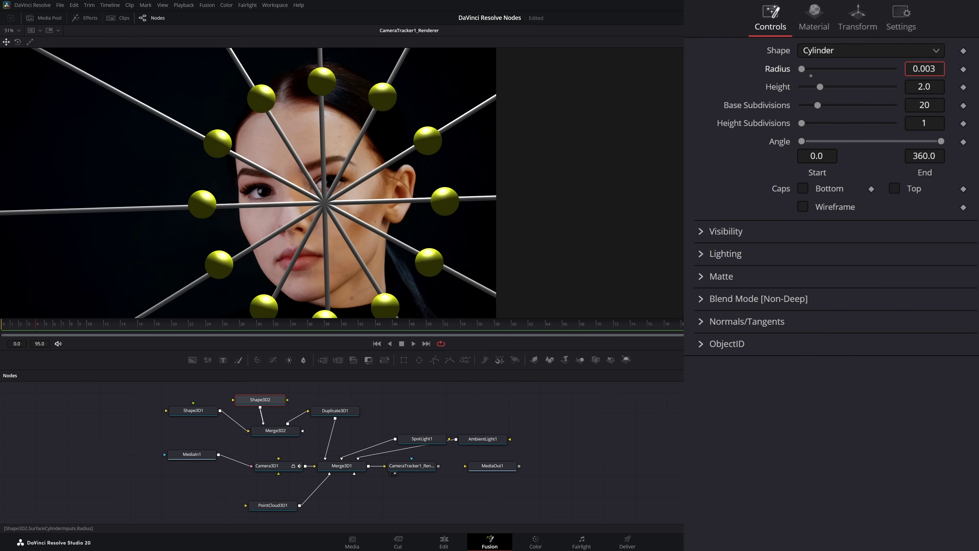
drag(820, 87, 806, 87)
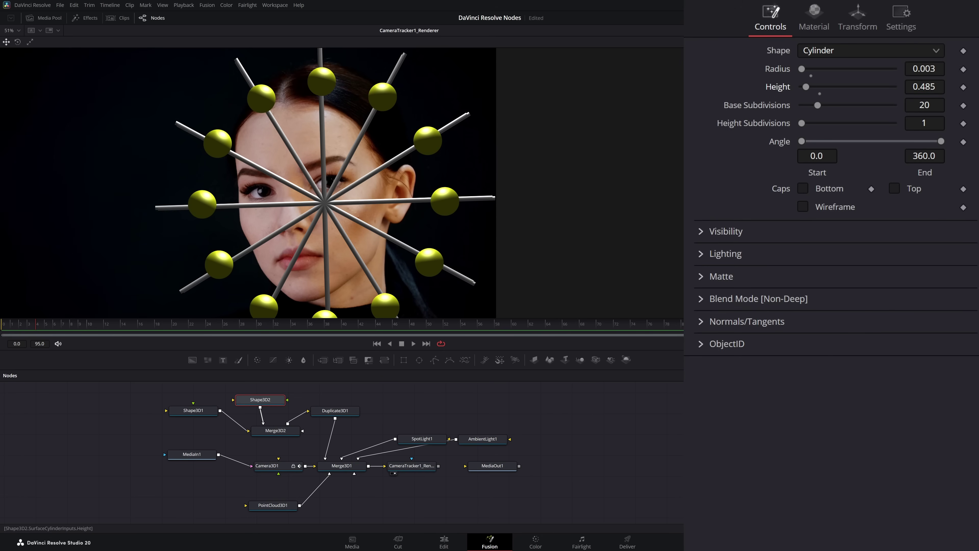
click(858, 20)
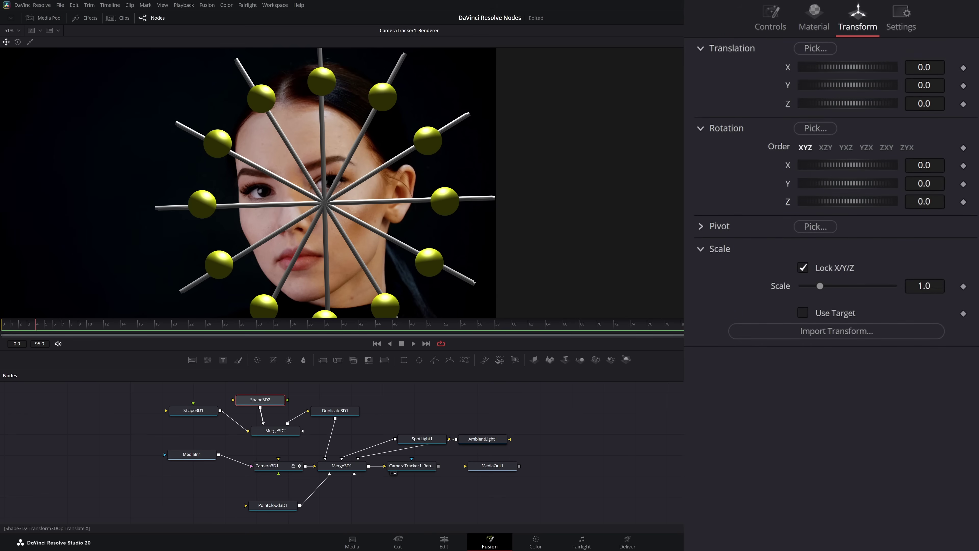
drag(848, 67, 857, 67)
Insert a Transform 3D node after Duplicate3D1 with X translation -0.032, X rotation 0.1 and Y rotation -0.3, and play the clip
drag(343, 416, 342, 407)
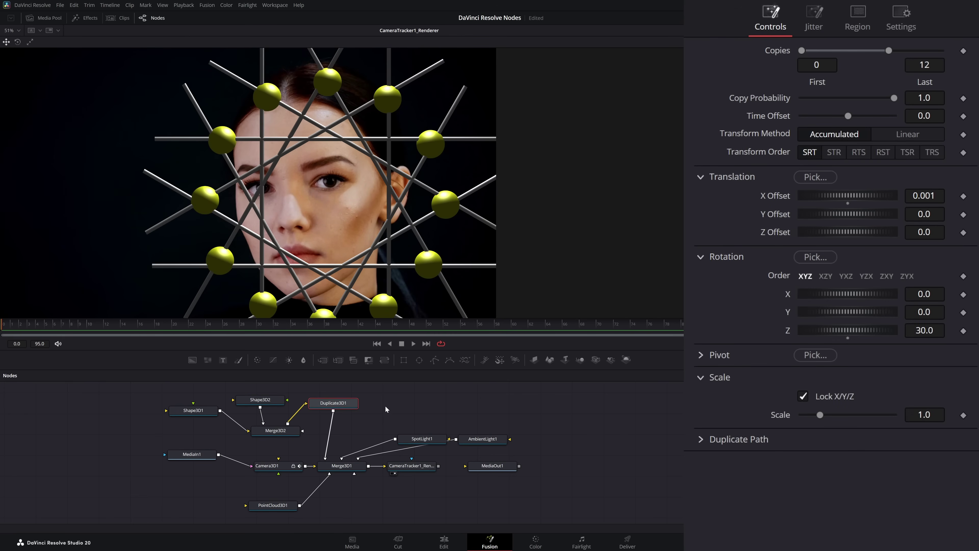
key(shift+space)
text(duptran)
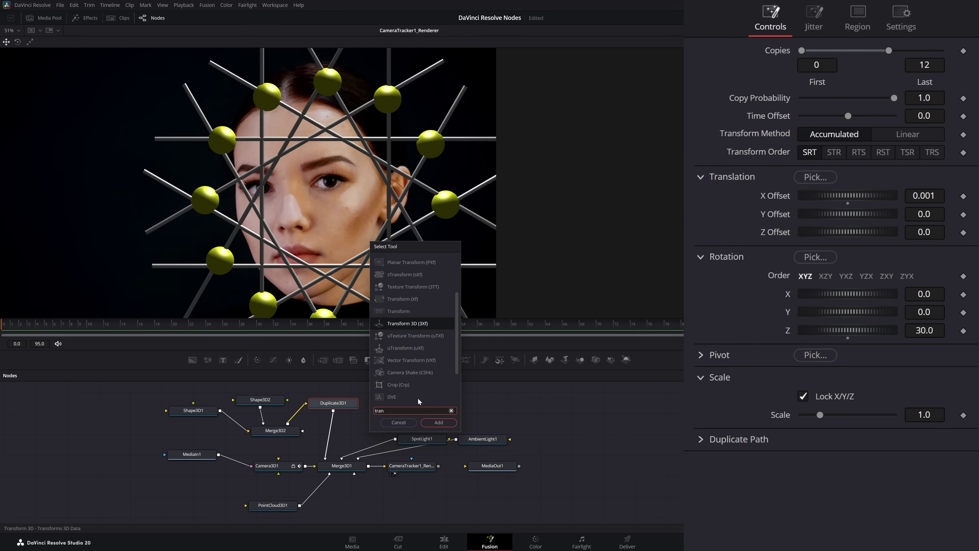
key(Return)
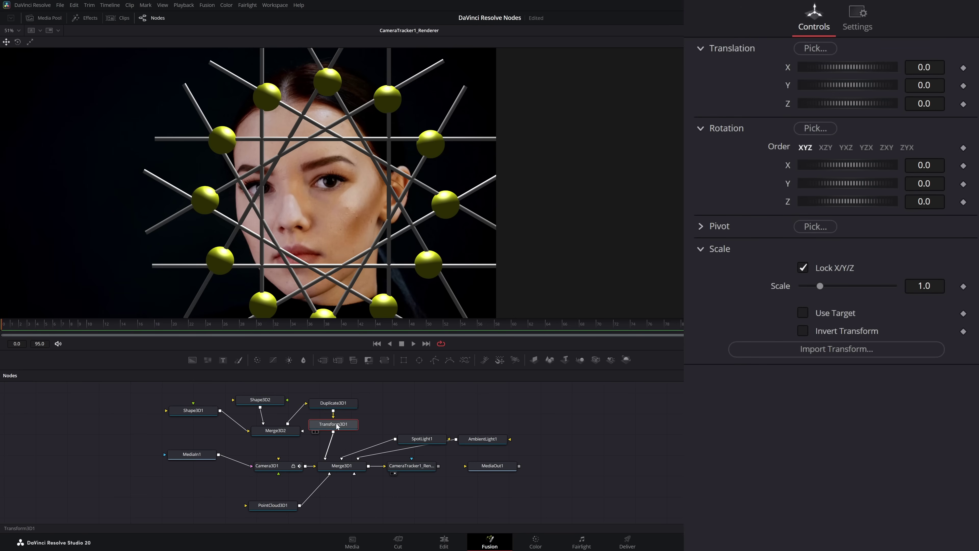
drag(848, 67, 836, 67)
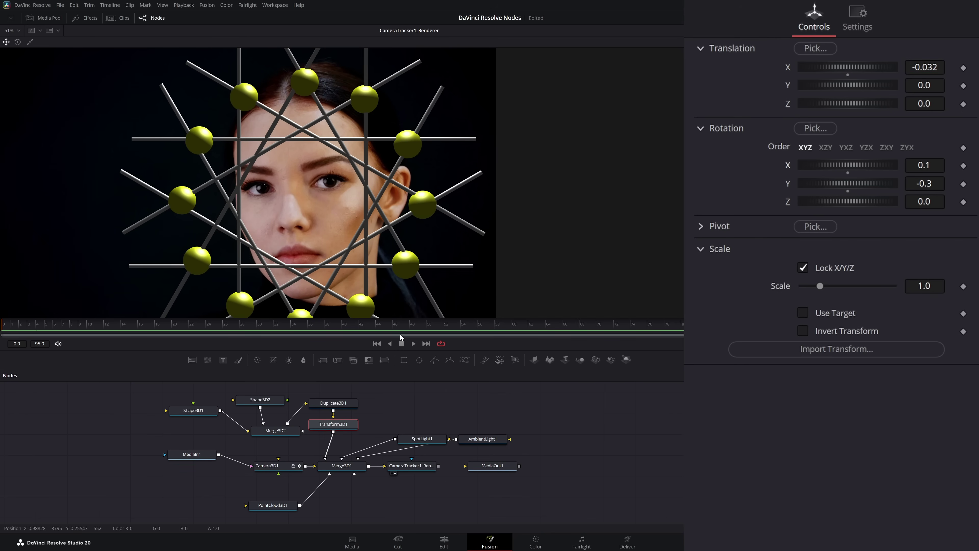
click(413, 346)
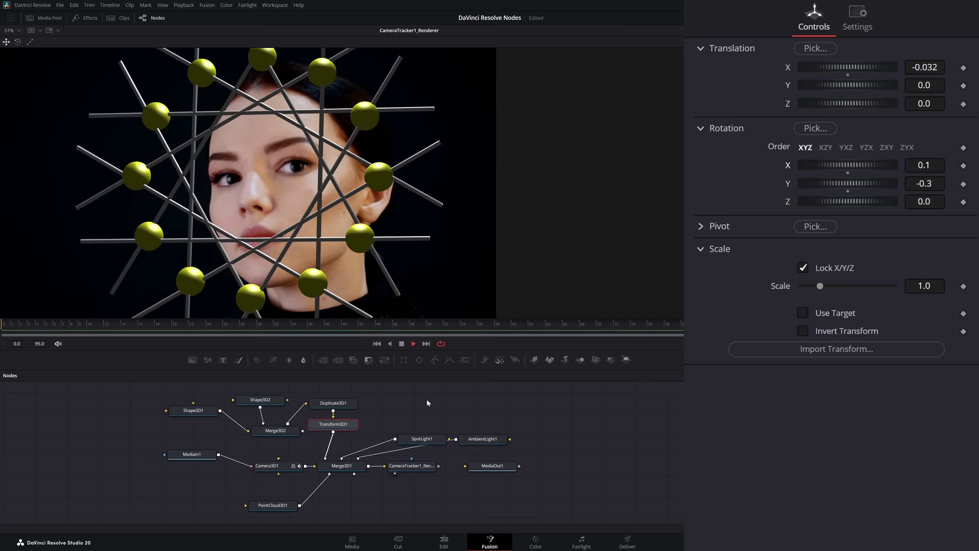
Move the PointCloud3D1 node directly beneath Merge3D1 in the node graph
drag(554, 446, 540, 429)
drag(264, 492, 313, 492)
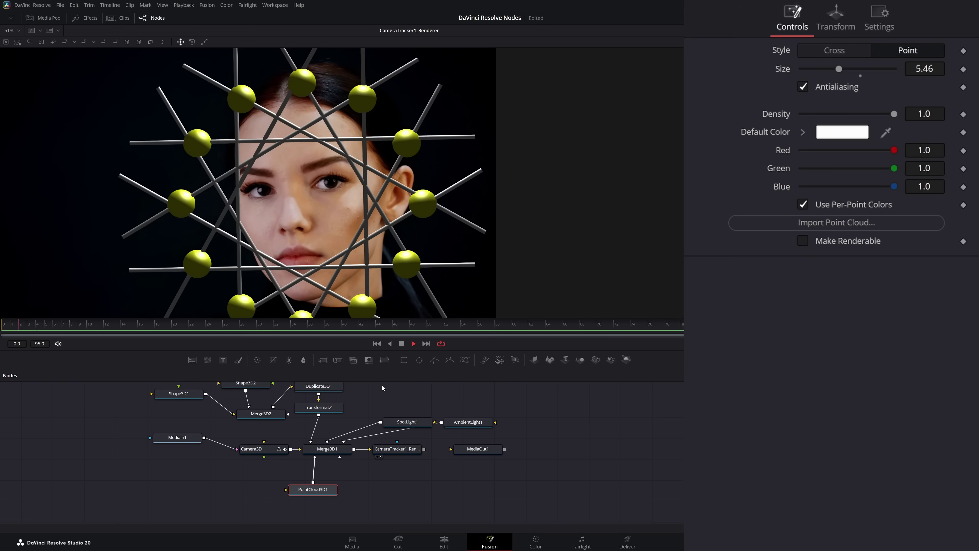
drag(550, 402, 532, 430)
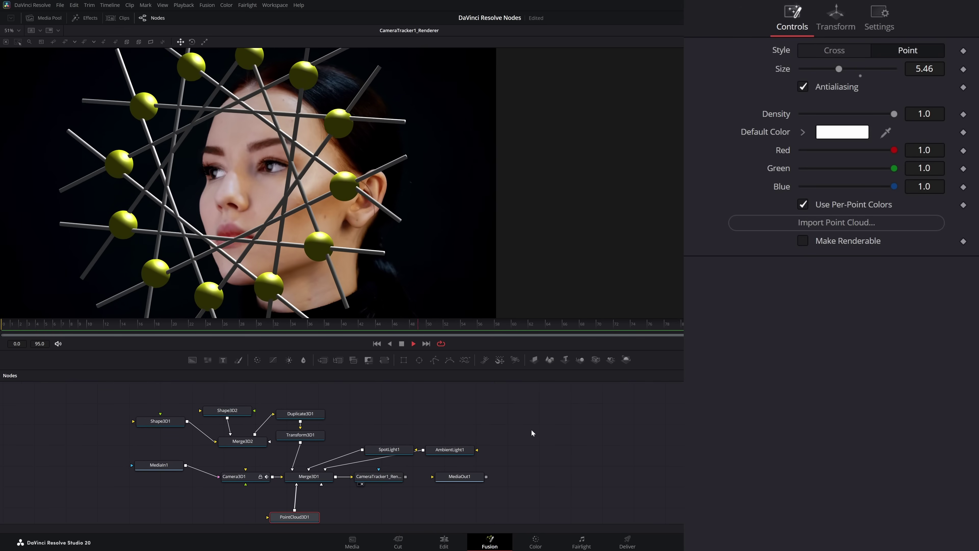